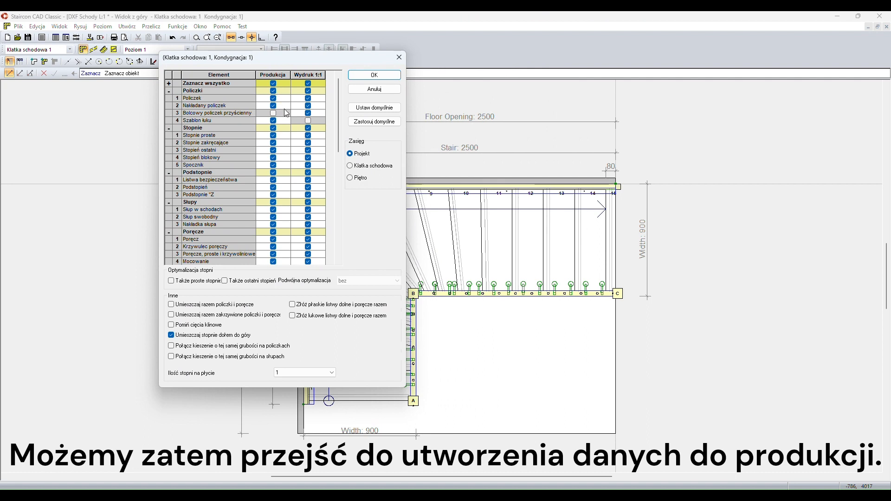
Step: Exclude the balusters (Tralki) group from both production and 1:1 printing
{"action": "scroll", "coordinate": [284, 109], "scroll_direction": "down", "scroll_amount": 4}
{"action": "scroll", "coordinate": [281, 143], "scroll_direction": "down", "scroll_amount": 3}
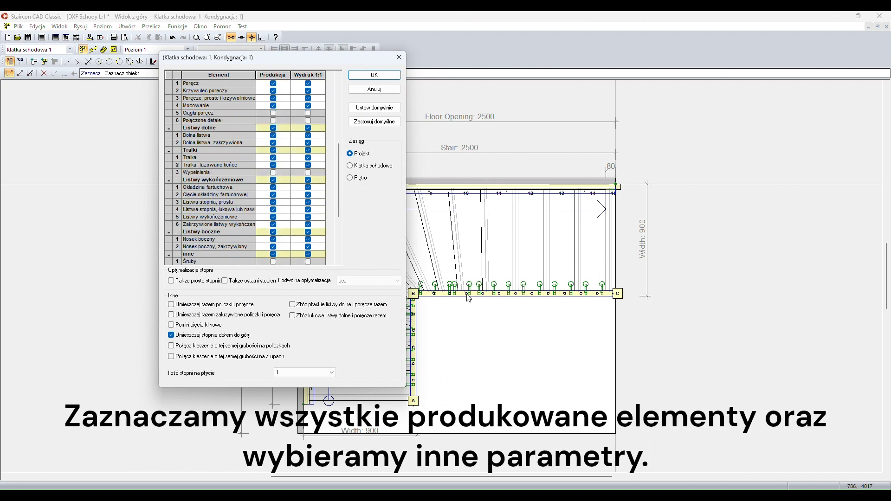
{"action": "left_click", "coordinate": [274, 150]}
{"action": "left_click", "coordinate": [309, 150]}
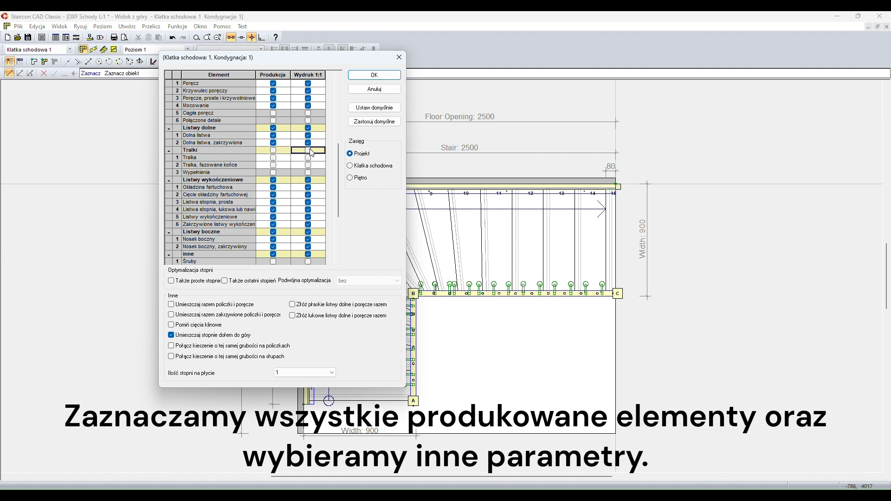
Step: Enable placing strings and handrails together, including curved ones, and generate the production data for the whole project
{"action": "scroll", "coordinate": [240, 135], "scroll_direction": "down", "scroll_amount": 1}
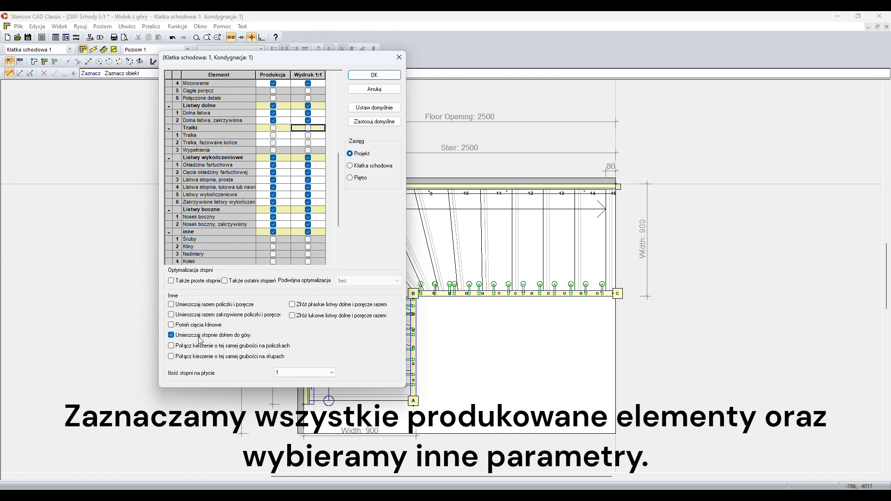
{"action": "left_click", "coordinate": [189, 306]}
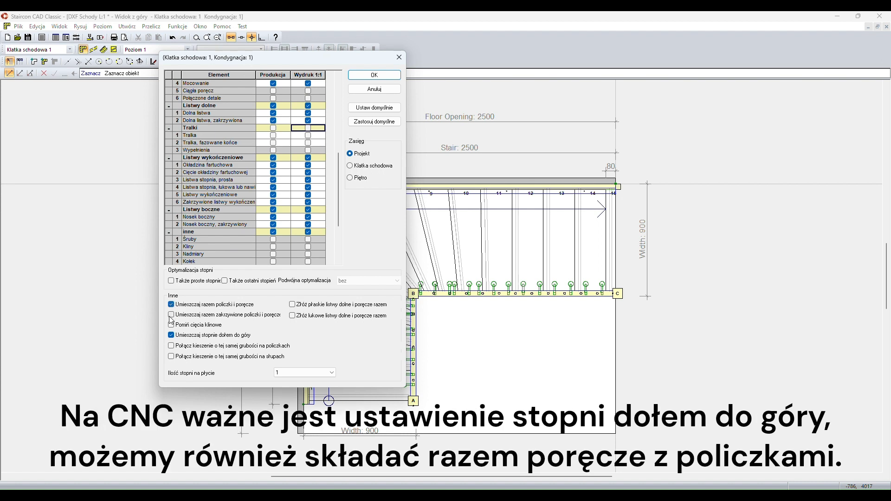
{"action": "left_click", "coordinate": [171, 316]}
{"action": "scroll", "coordinate": [254, 210], "scroll_direction": "up", "scroll_amount": 6}
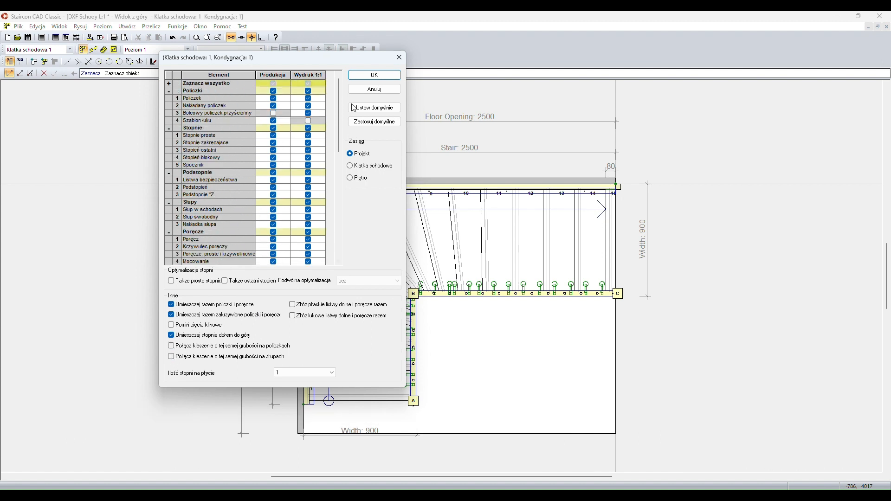
{"action": "left_click", "coordinate": [378, 76]}
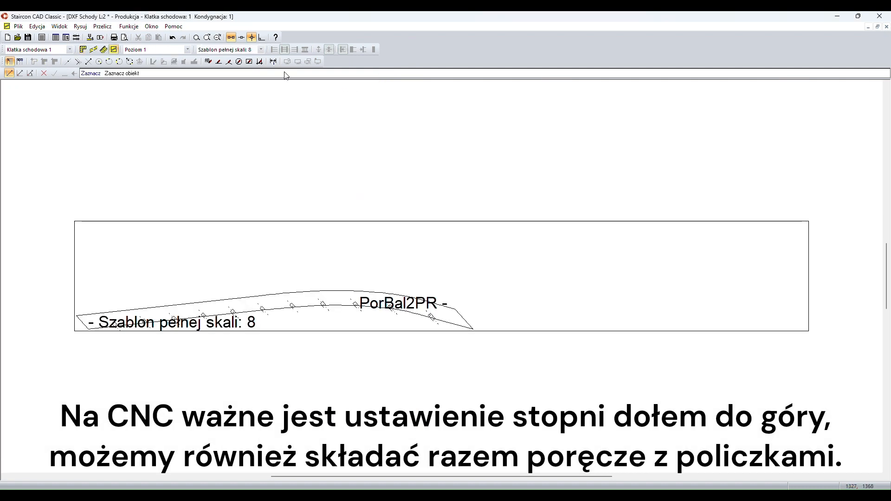
Step: Examine the full-scale templates (Szablon pełnej skali) from 1 through 8 to check how the parts are arranged
{"action": "left_click", "coordinate": [261, 50]}
{"action": "scroll", "coordinate": [253, 65], "scroll_direction": "up", "scroll_amount": 3}
{"action": "left_click", "coordinate": [253, 63]}
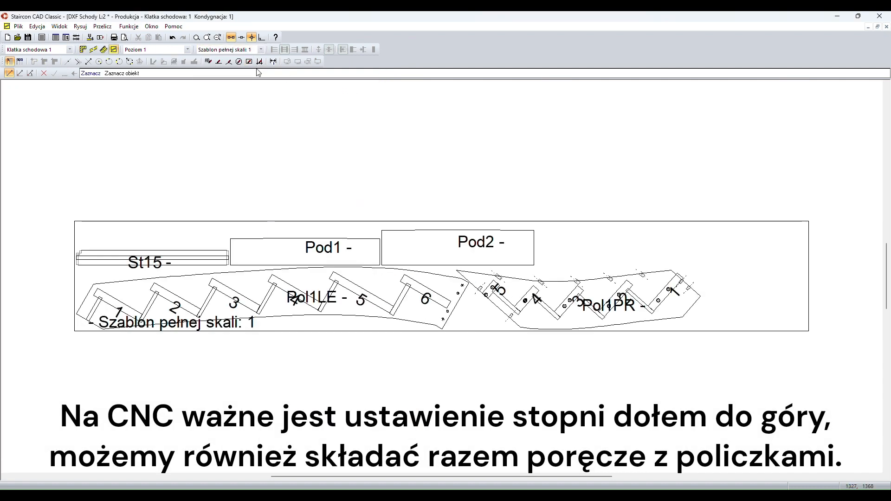
{"action": "key", "text": "Page_Down"}
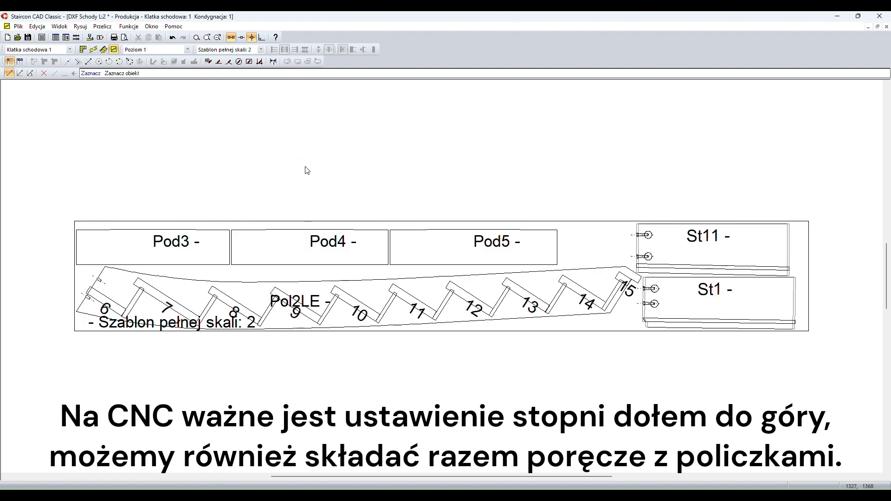
{"action": "key", "text": "Down"}
{"action": "key", "text": "Down"}
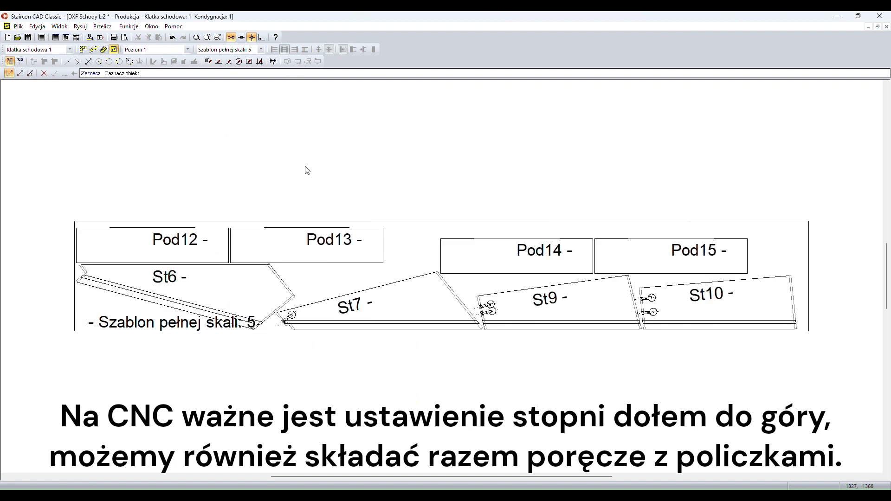
{"action": "key", "text": "Down"}
{"action": "key", "text": "Down"}
{"action": "key", "text": "Down"}
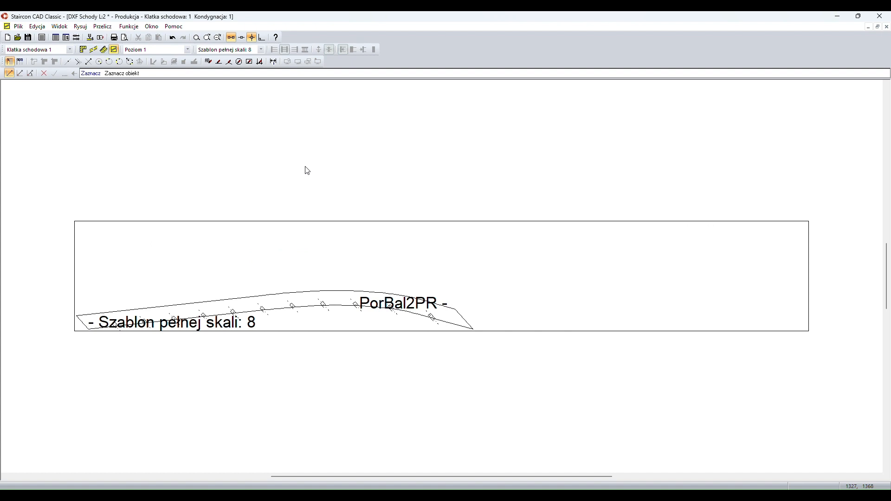
Step: Examine the production drawings of the individual treads, starting from St1, including their drillings and machining contours
{"action": "key", "text": "Down"}
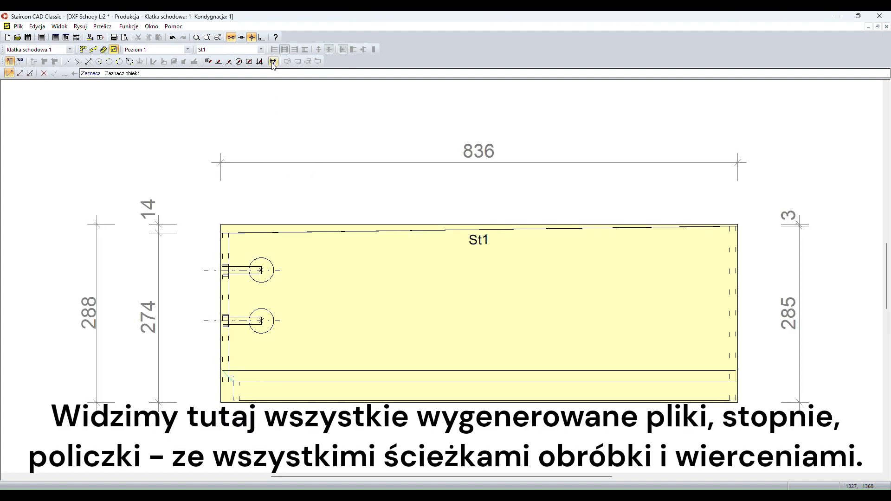
{"action": "left_click", "coordinate": [261, 49]}
{"action": "scroll", "coordinate": [232, 111], "scroll_direction": "down", "scroll_amount": 2}
{"action": "scroll", "coordinate": [233, 117], "scroll_direction": "down", "scroll_amount": 1}
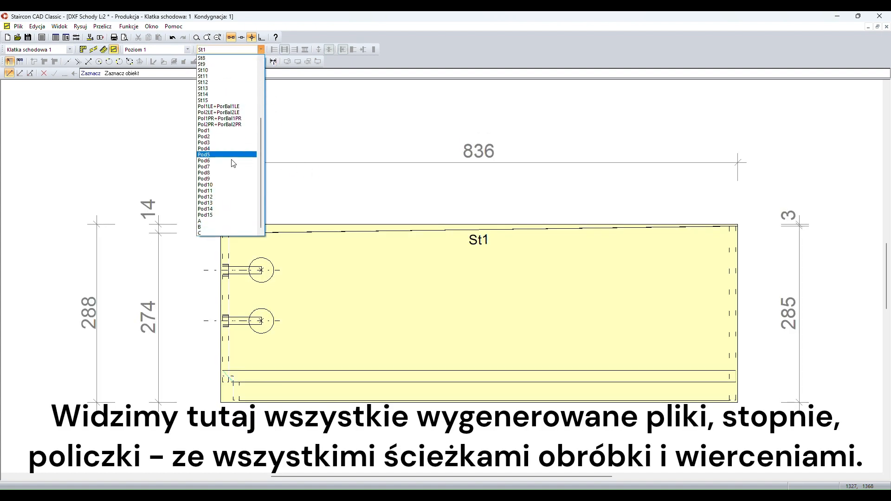
{"action": "left_click", "coordinate": [263, 47]}
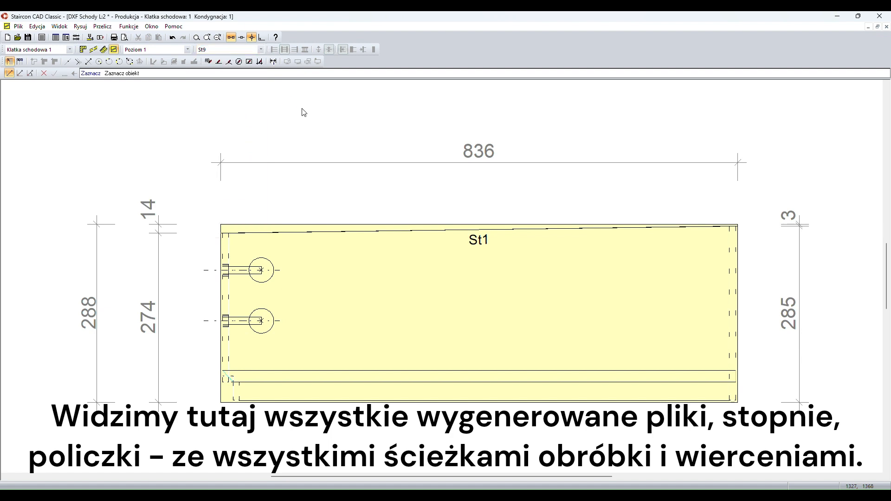
{"action": "key", "text": "Down"}
{"action": "key", "text": "Down"}
{"action": "key", "text": "Down"}
{"action": "key", "text": "Down"}
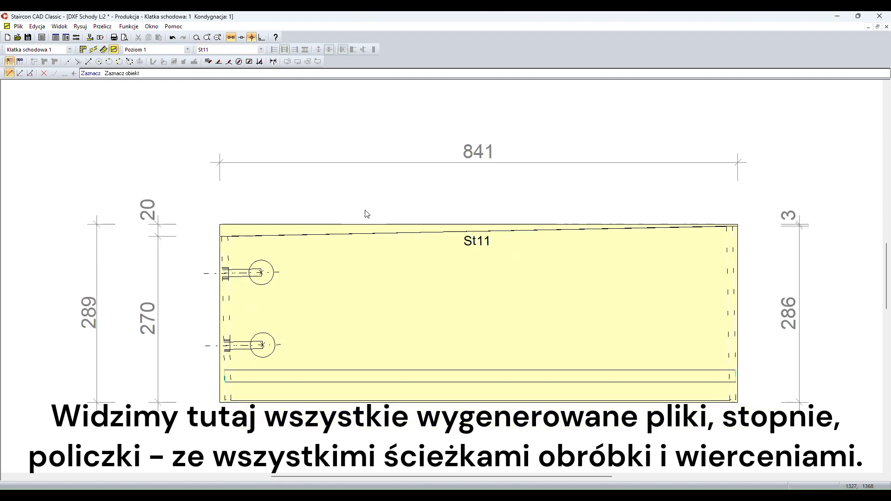
{"action": "key", "text": "Down"}
{"action": "key", "text": "Down"}
{"action": "key", "text": "Down"}
Step: Examine the combined string and handrail production drawings, from Pol1LE+PorBal1LE through Pol2PR+PorBal2PR
{"action": "key", "text": "Down"}
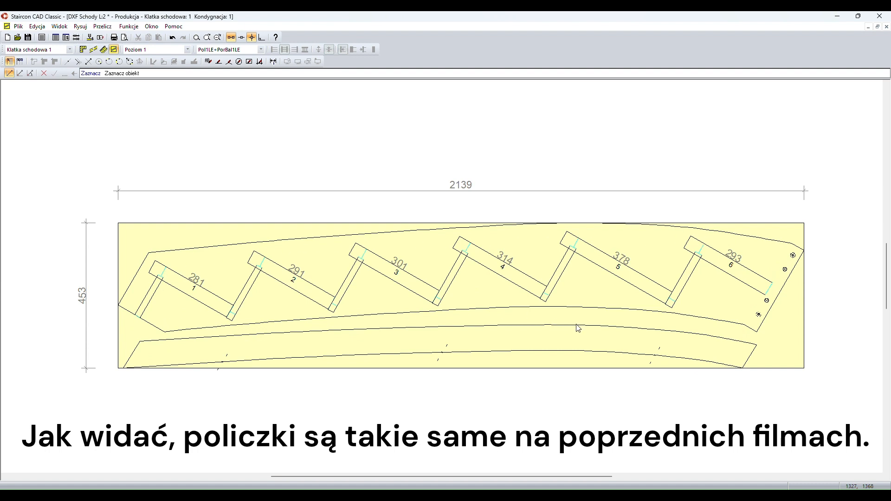
{"action": "key", "text": "Down"}
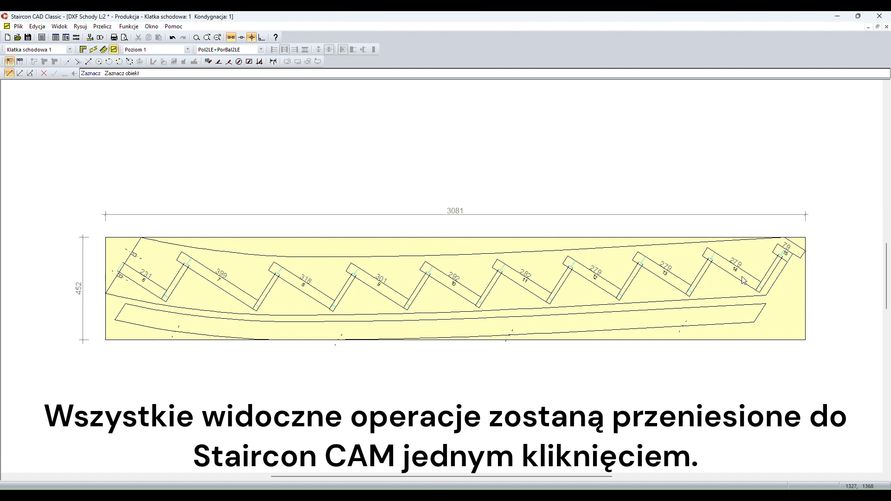
{"action": "key", "text": "Down"}
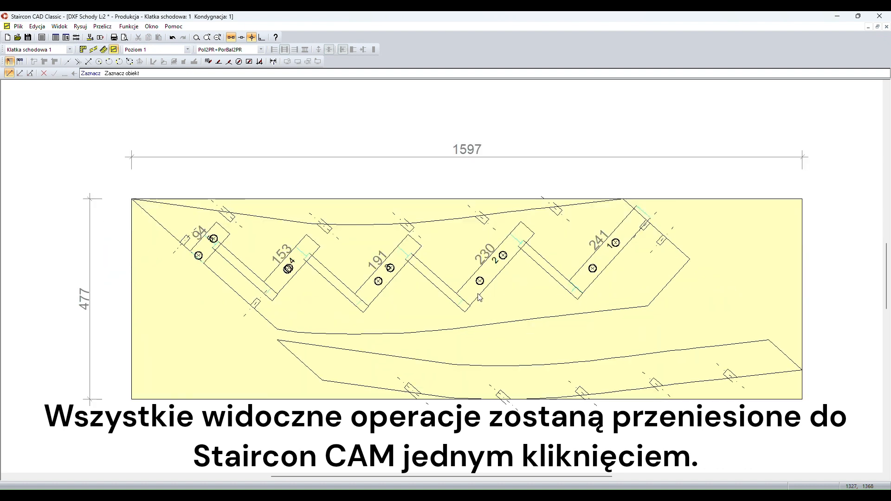
Step: Examine the production drawings of the risers, from Pod1 onward
{"action": "key", "text": "Down"}
{"action": "key", "text": "Down"}
{"action": "key", "text": "Down"}
{"action": "key", "text": "Down"}
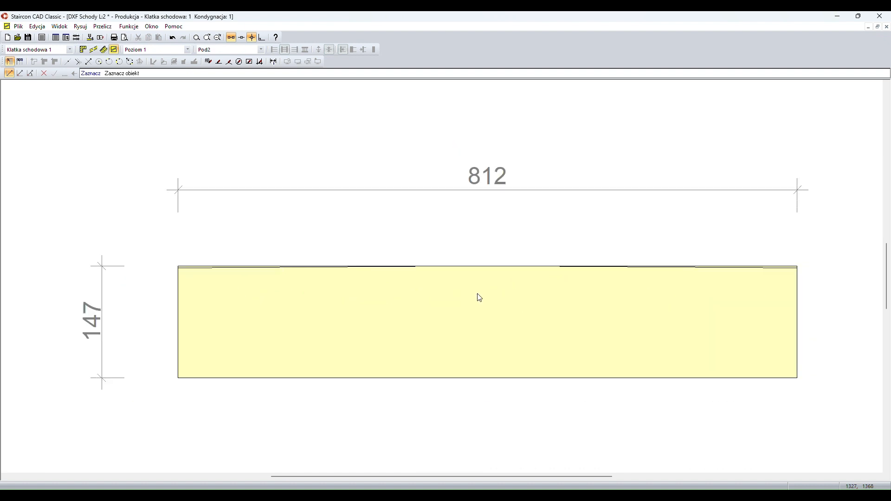
{"action": "key", "text": "Down"}
{"action": "key", "text": "Down"}
{"action": "key", "text": "Down"}
Step: Examine the four-sided production drawings of posts A, B and C
{"action": "key", "text": "Down"}
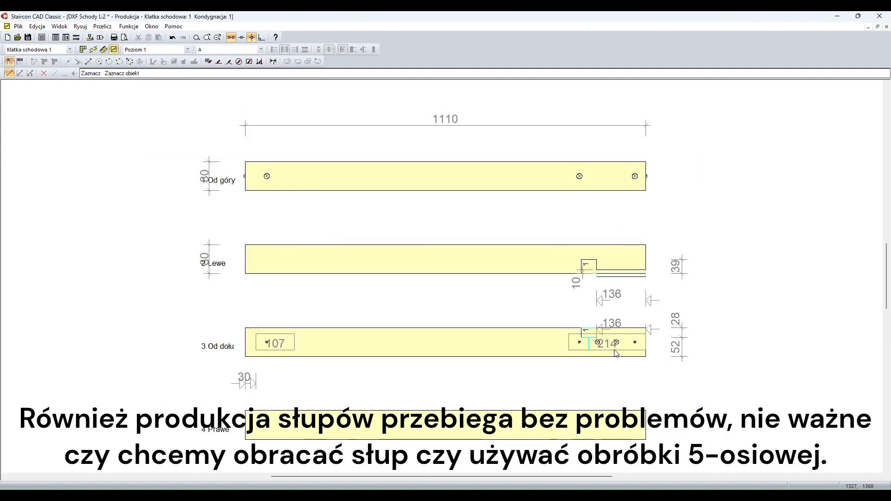
{"action": "key", "text": "Down"}
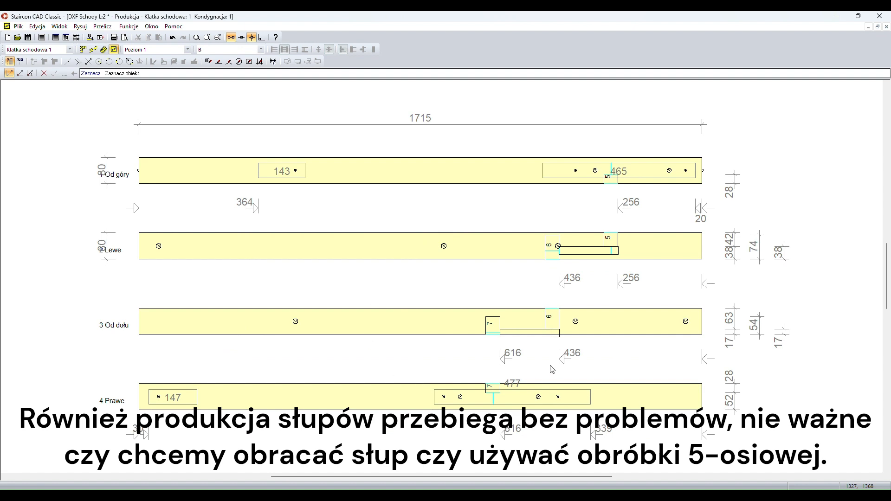
{"action": "key", "text": "Down"}
{"action": "key", "text": "Up"}
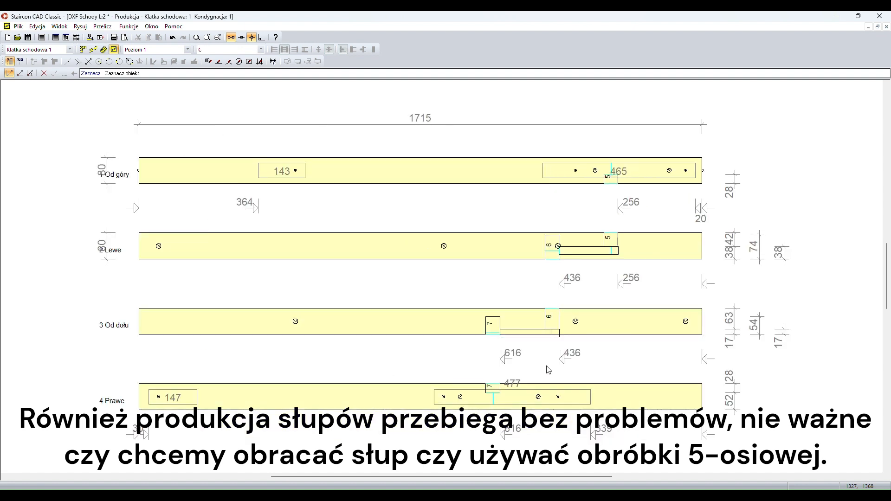
{"action": "key", "text": "Down"}
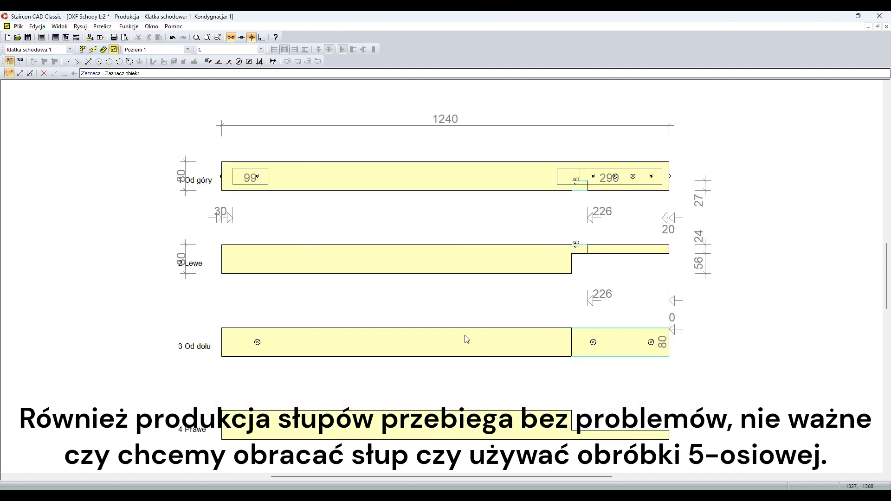
Step: Create the CNC production file in PRX format under the name produkcjaDXF and launch Staircon CAM with it
{"action": "left_click", "coordinate": [18, 27]}
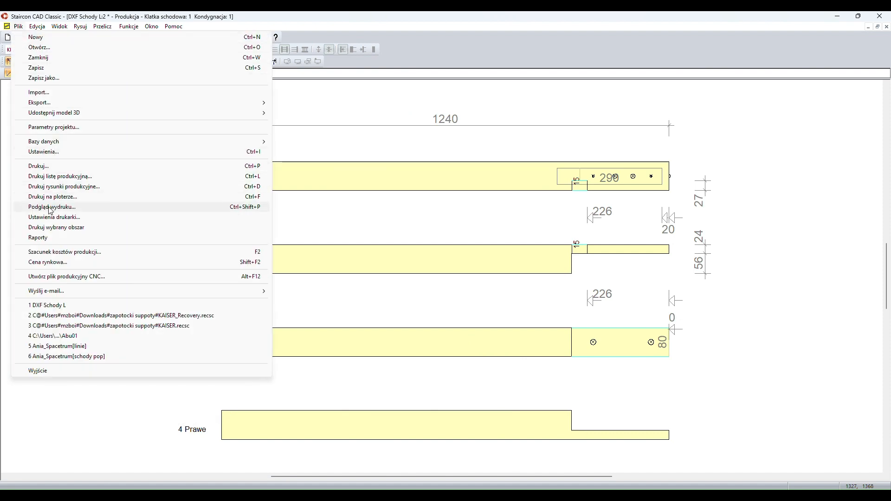
{"action": "left_click", "coordinate": [91, 277]}
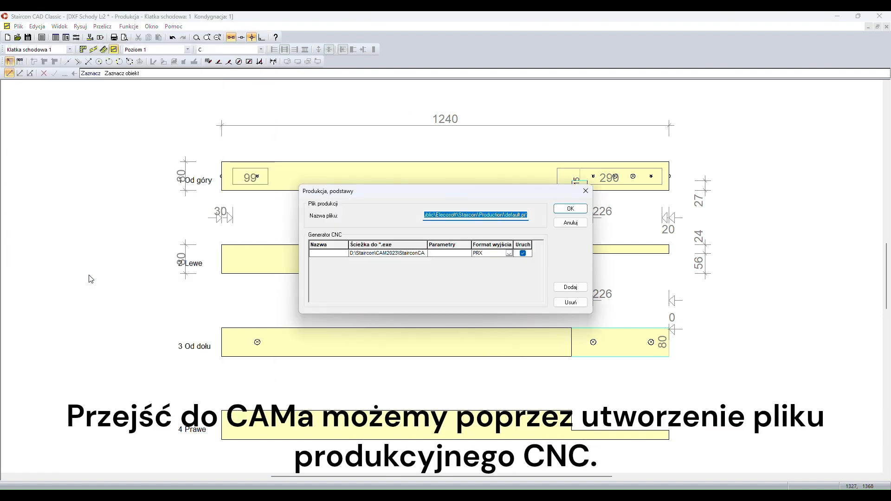
{"action": "left_click", "coordinate": [507, 215]}
{"action": "left_click_drag", "start_coordinate": [506, 215], "coordinate": [518, 215]}
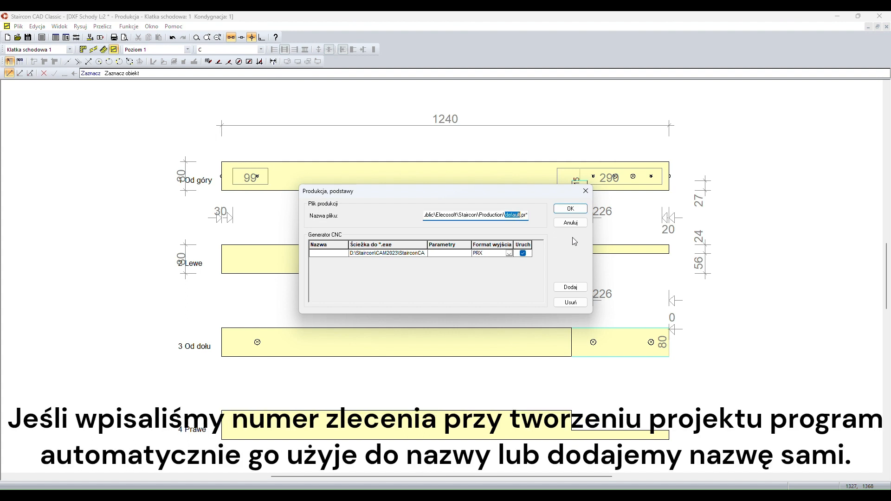
{"action": "type", "text": "produkcjaD"}
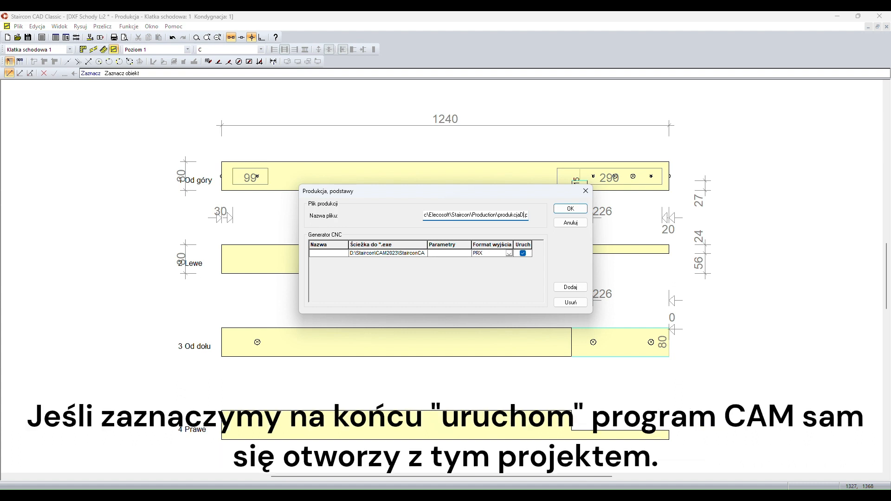
{"action": "type", "text": "XF"}
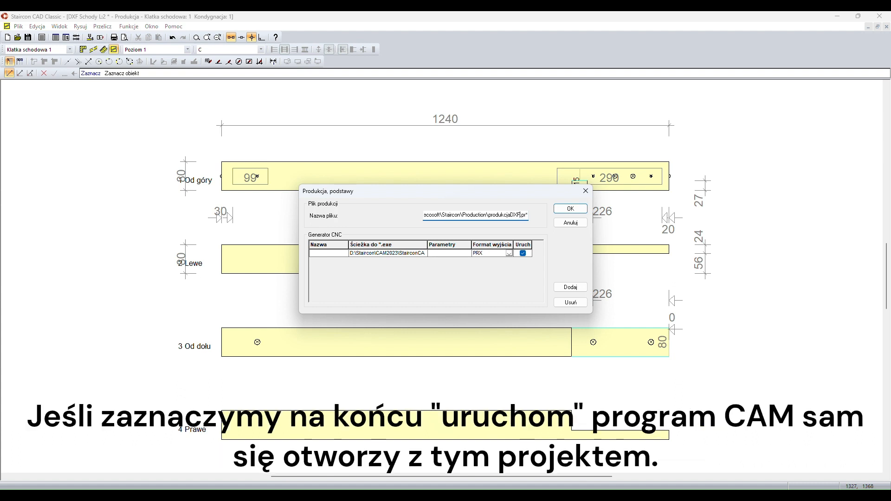
{"action": "left_click", "coordinate": [579, 211]}
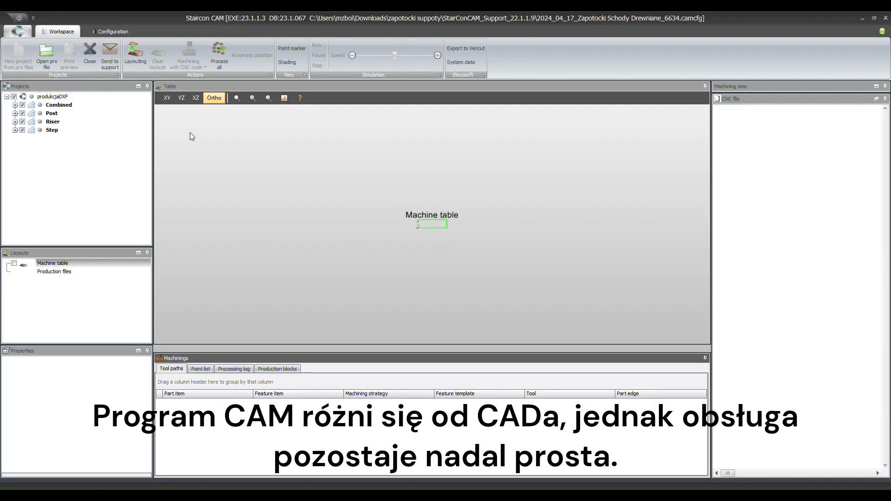
Step: Examine the imported parts in the Combined, Post, Riser and Step groups of the produkcjaDXF project
{"action": "left_click", "coordinate": [15, 105]}
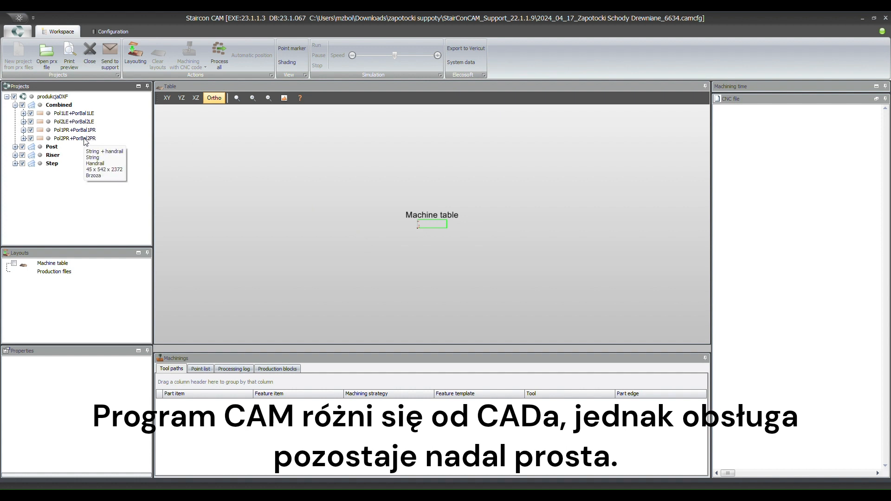
{"action": "left_click", "coordinate": [15, 147]}
{"action": "mouse_move", "coordinate": [57, 173]}
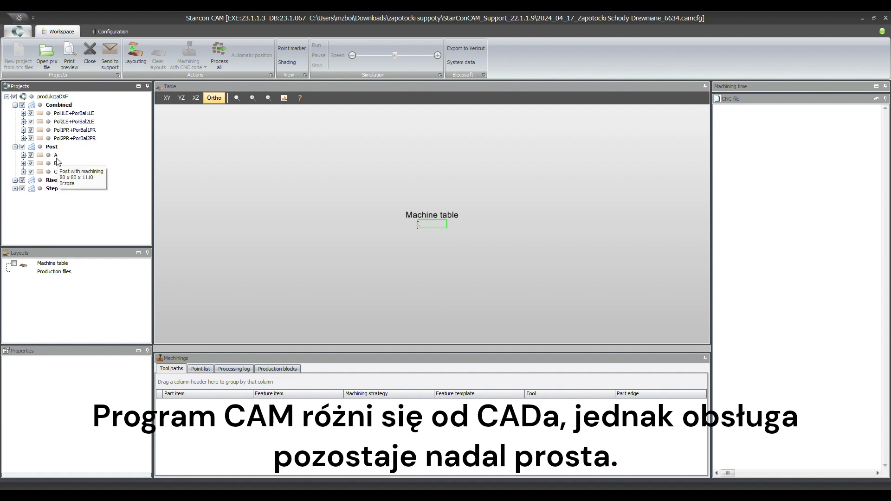
{"action": "left_click", "coordinate": [15, 180]}
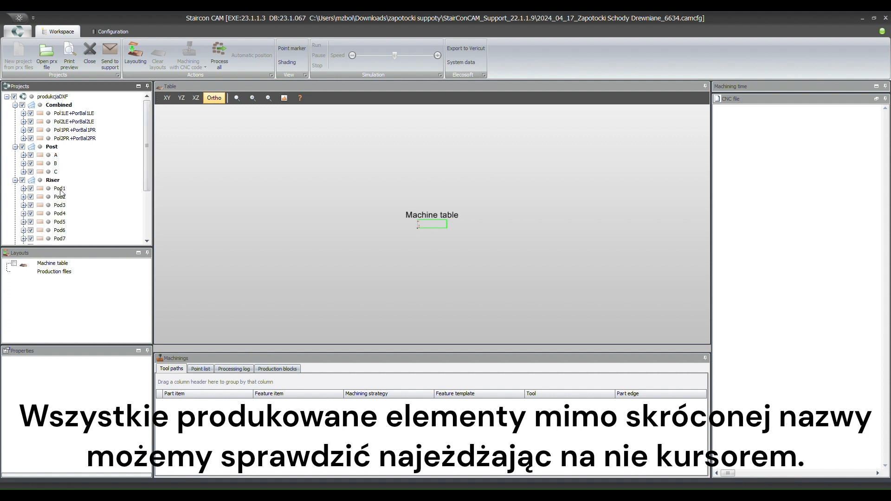
{"action": "scroll", "coordinate": [61, 216], "scroll_direction": "down", "scroll_amount": 6}
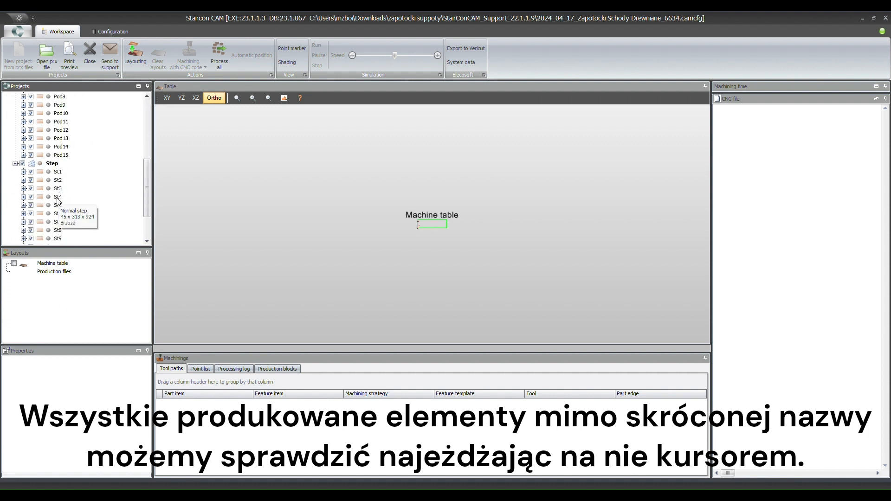
{"action": "scroll", "coordinate": [16, 215], "scroll_direction": "up", "scroll_amount": 2}
{"action": "scroll", "coordinate": [16, 215], "scroll_direction": "up", "scroll_amount": 4}
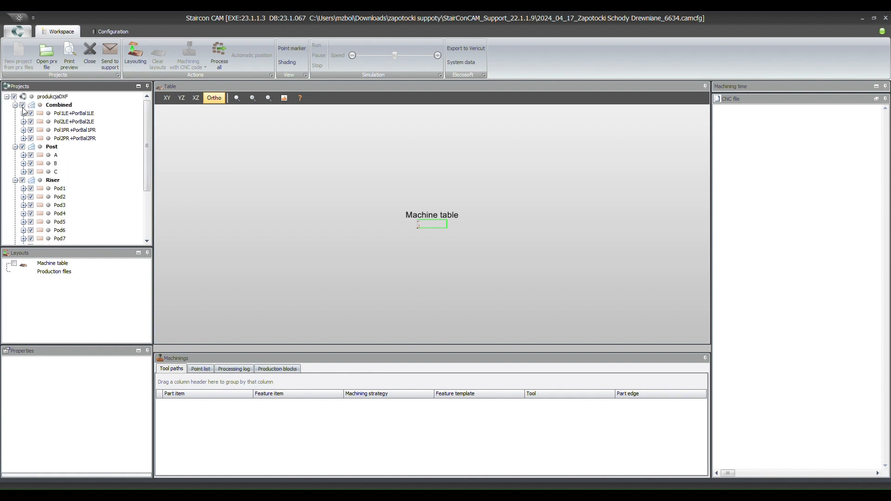
Step: Collapse the project's part groups and automatically lay out all the parts for the machine table
{"action": "left_click", "coordinate": [15, 105]}
{"action": "left_click", "coordinate": [16, 114]}
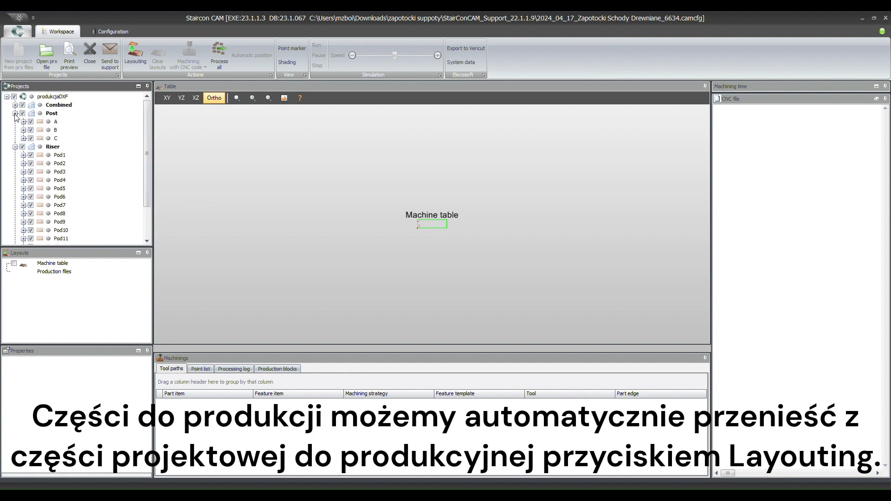
{"action": "left_click", "coordinate": [16, 121]}
{"action": "left_click", "coordinate": [15, 130]}
{"action": "left_click", "coordinate": [134, 55]}
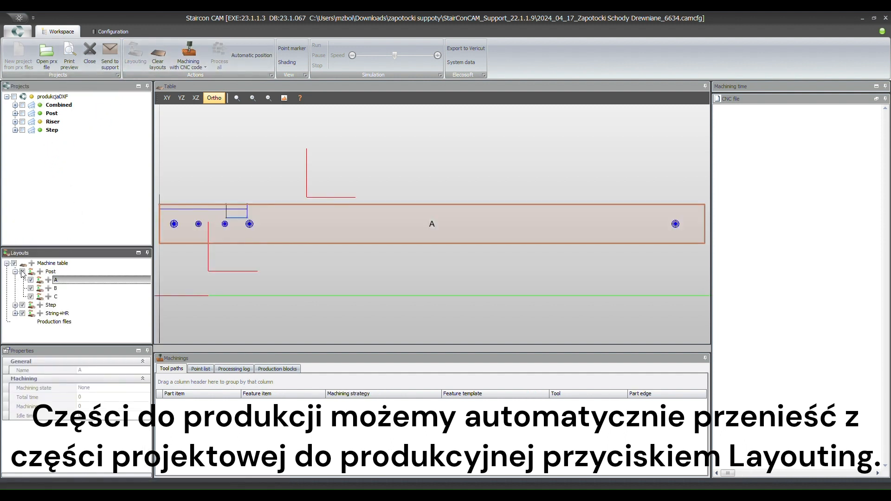
Step: Inspect the 3D layout of step St1 in the Step layout group
{"action": "left_click", "coordinate": [15, 305]}
{"action": "left_click", "coordinate": [78, 305]}
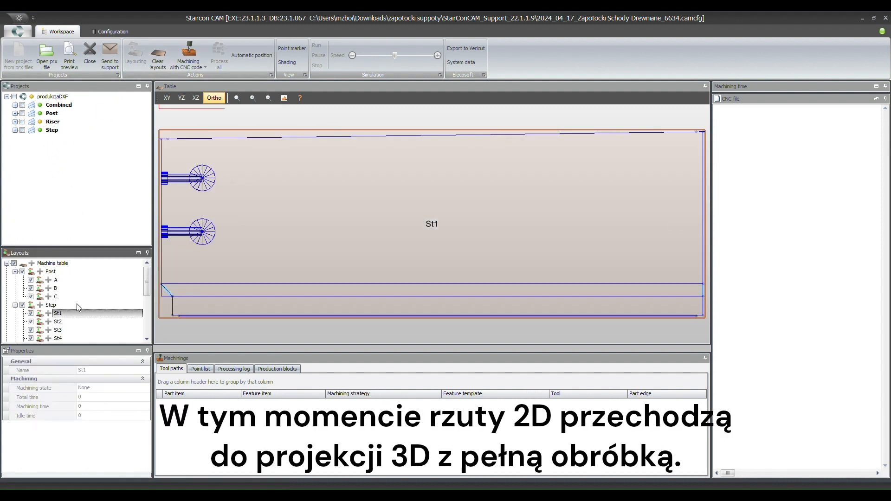
{"action": "left_click", "coordinate": [15, 305]}
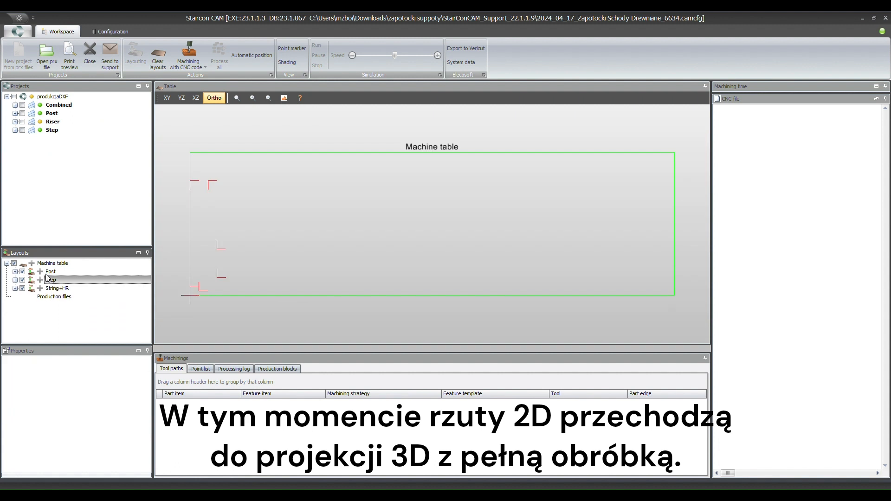
Step: Check the placement status of riser Pod1 in the project's Riser group
{"action": "left_click", "coordinate": [42, 125]}
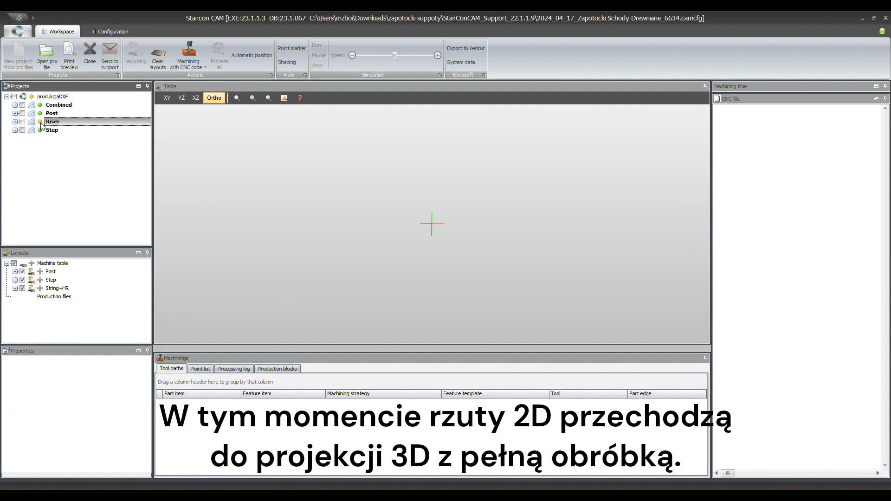
{"action": "double_click", "coordinate": [45, 124]}
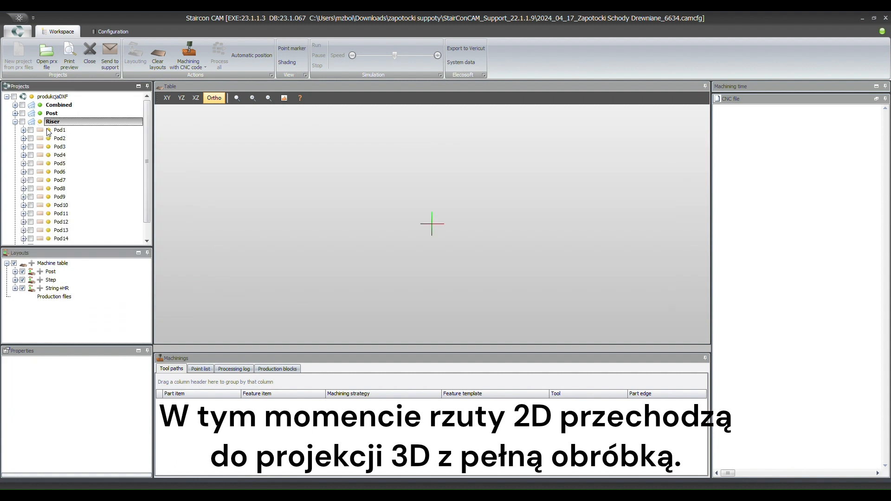
{"action": "mouse_move", "coordinate": [61, 135]}
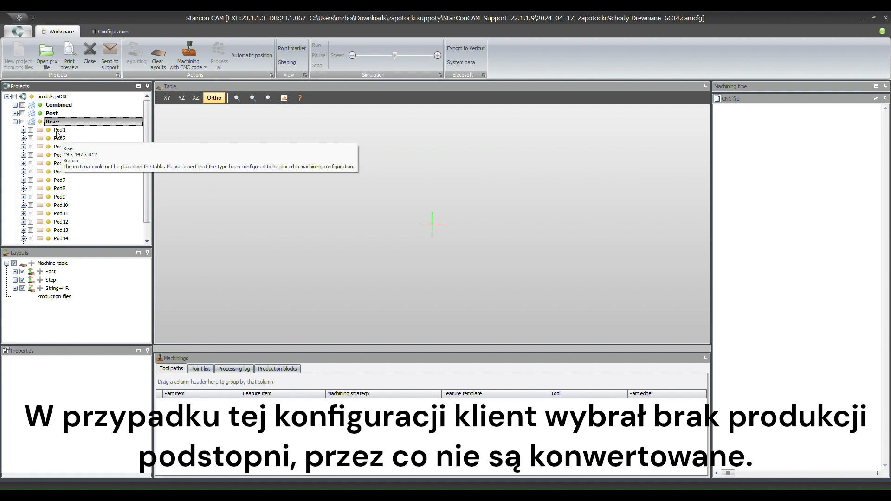
{"action": "left_click", "coordinate": [15, 122]}
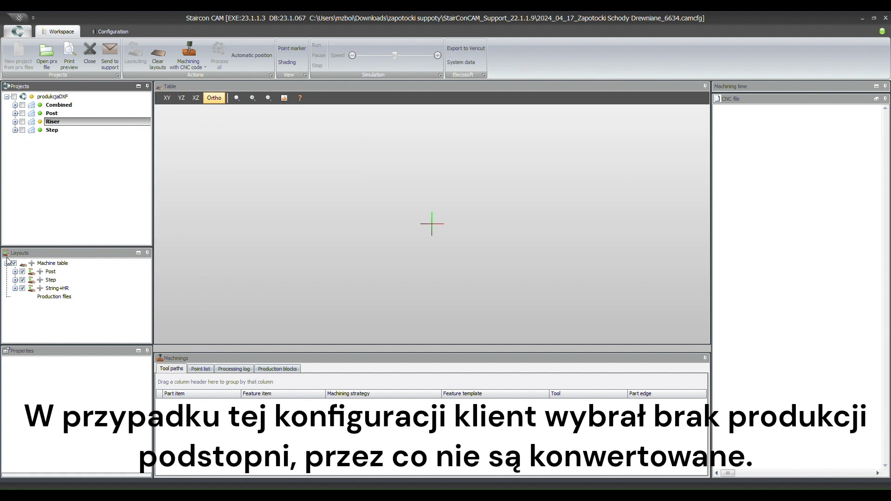
Step: Examine the combined string and handrail layouts in the String+HR group, including Pol2LE, Pol1PR and Pol2PR
{"action": "left_click", "coordinate": [16, 288]}
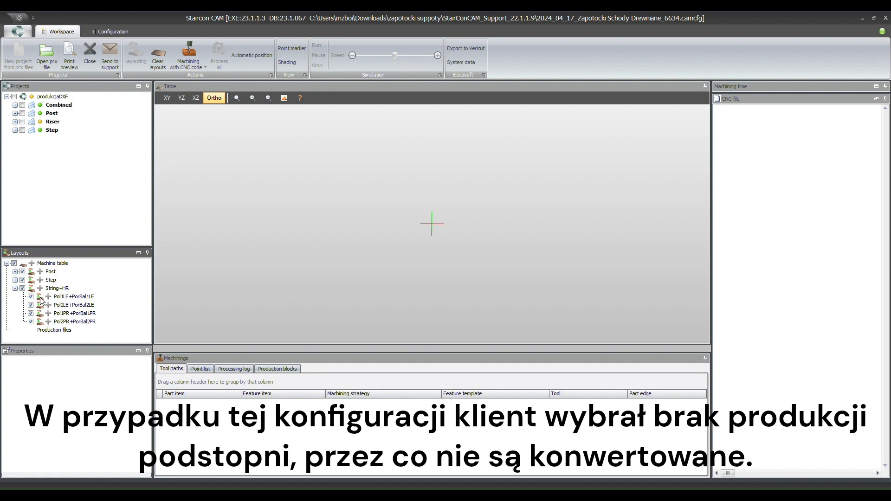
{"action": "left_click", "coordinate": [65, 305]}
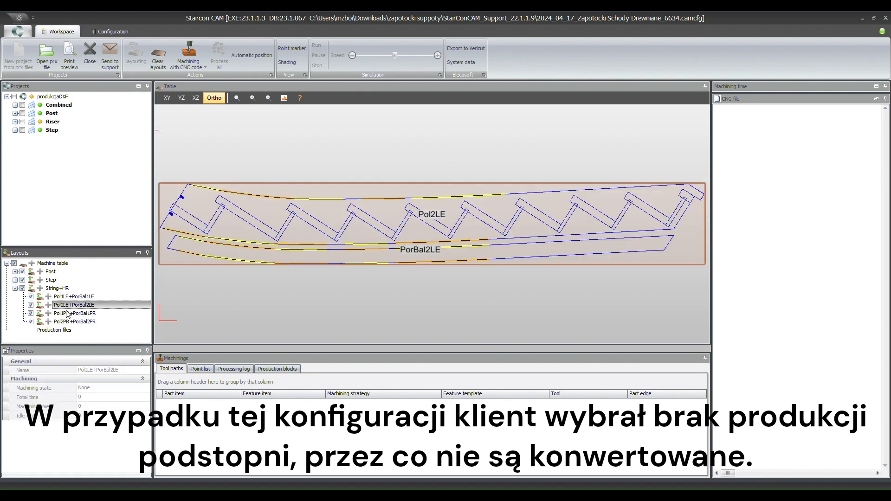
{"action": "left_click", "coordinate": [68, 314]}
{"action": "left_click", "coordinate": [70, 322]}
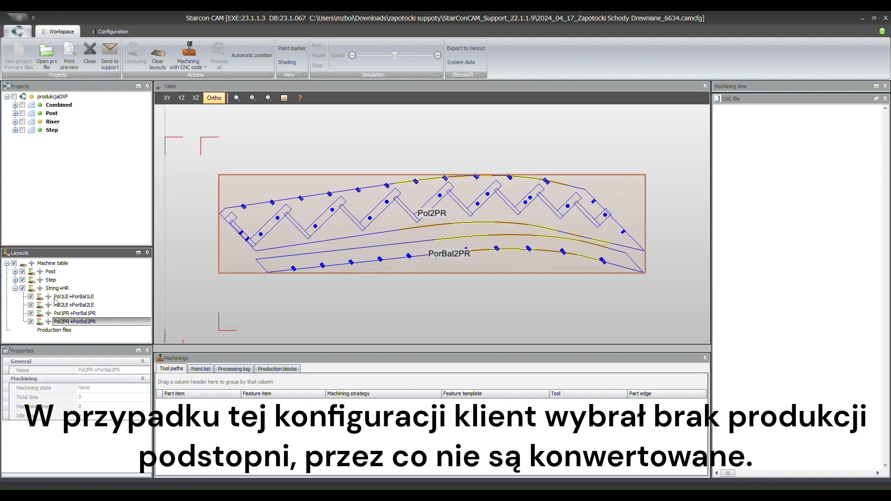
{"action": "left_click", "coordinate": [15, 288]}
Step: Examine individual layouts in the Step group, such as St4, and posts A, B and C in the Post group
{"action": "left_click", "coordinate": [16, 280]}
{"action": "left_click", "coordinate": [57, 288]}
{"action": "left_click", "coordinate": [60, 317]}
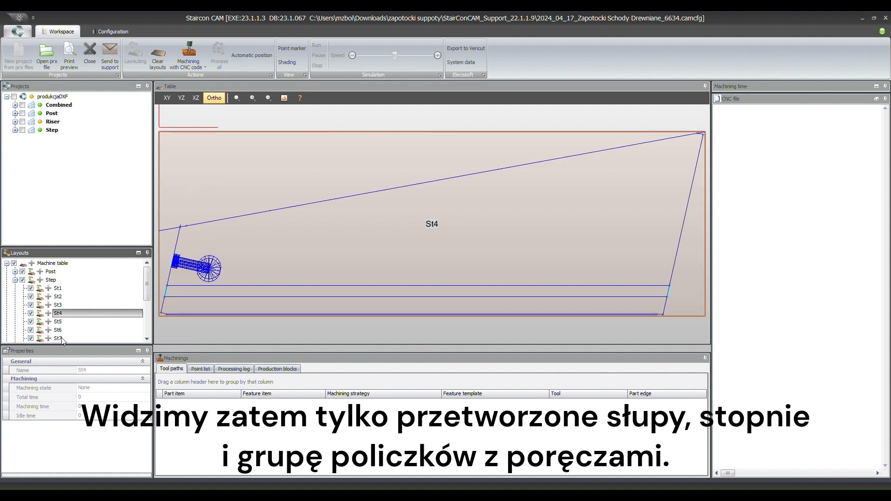
{"action": "left_click", "coordinate": [62, 338]}
{"action": "left_click", "coordinate": [15, 280]}
{"action": "left_click", "coordinate": [16, 272]}
{"action": "left_click", "coordinate": [53, 283]}
{"action": "left_click", "coordinate": [55, 288]}
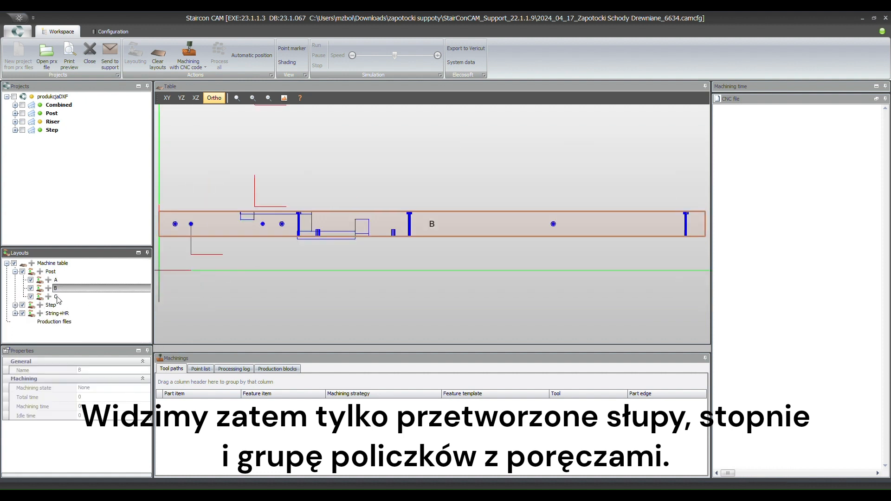
{"action": "left_click", "coordinate": [57, 297]}
{"action": "left_click", "coordinate": [16, 272]}
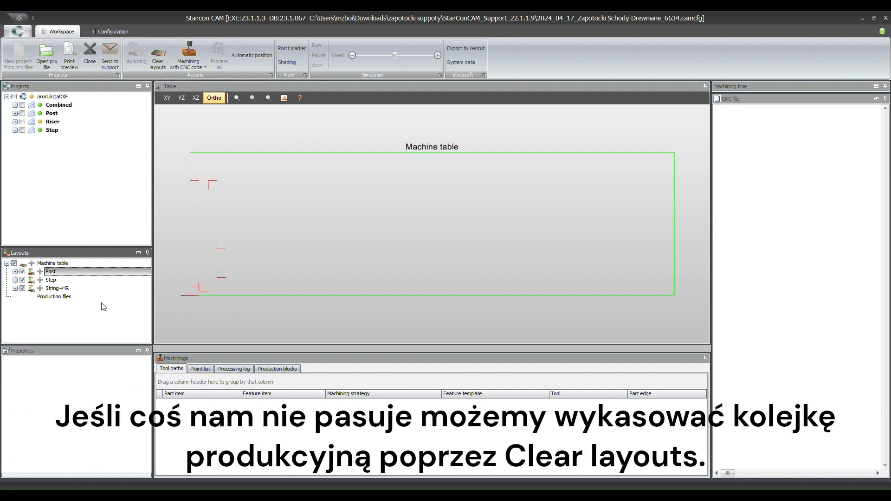
Step: Clear all layouts and place only the Combined, Post and Step part groups on the machine table
{"action": "left_click", "coordinate": [158, 58]}
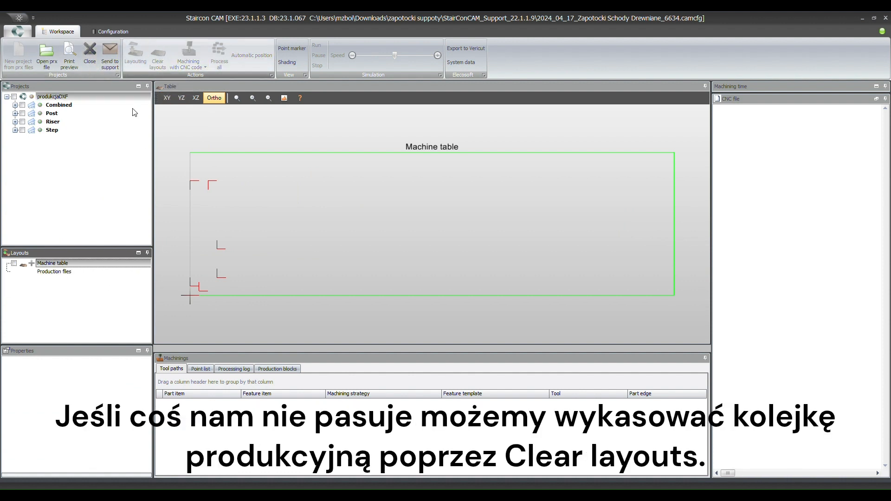
{"action": "left_click", "coordinate": [22, 106]}
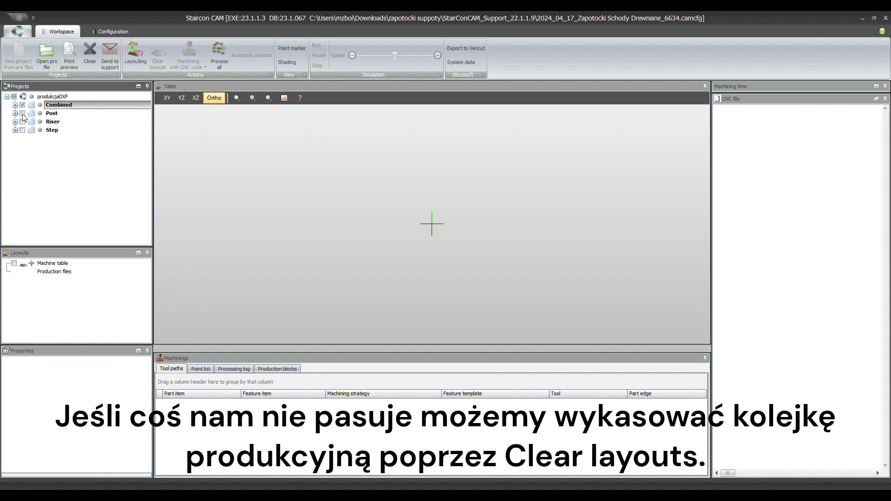
{"action": "left_click", "coordinate": [22, 114]}
{"action": "left_click", "coordinate": [23, 131]}
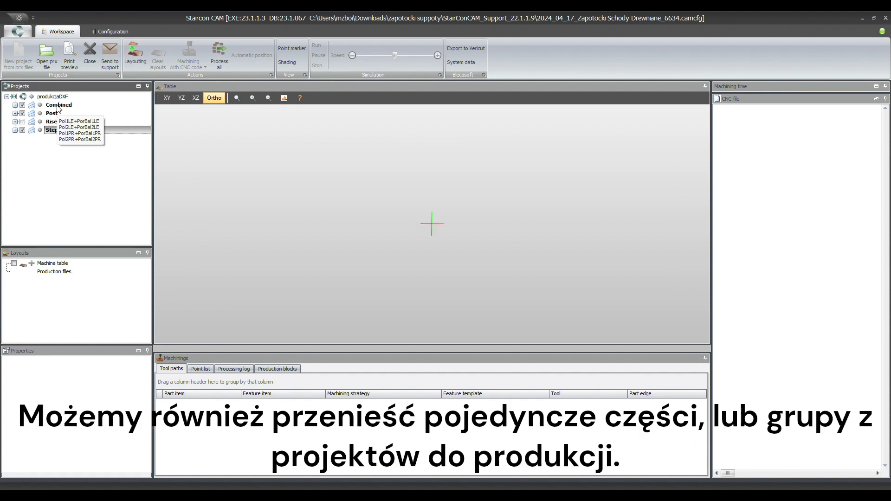
{"action": "left_click_drag", "start_coordinate": [57, 105], "coordinate": [71, 270]}
{"action": "mouse_move", "coordinate": [52, 121]}
{"action": "left_mouse_down"}
{"action": "mouse_move", "coordinate": [99, 127]}
{"action": "mouse_move", "coordinate": [118, 156]}
{"action": "mouse_move", "coordinate": [50, 112]}
{"action": "mouse_move", "coordinate": [53, 305]}
{"action": "mouse_move", "coordinate": [51, 268]}
{"action": "left_mouse_up"}
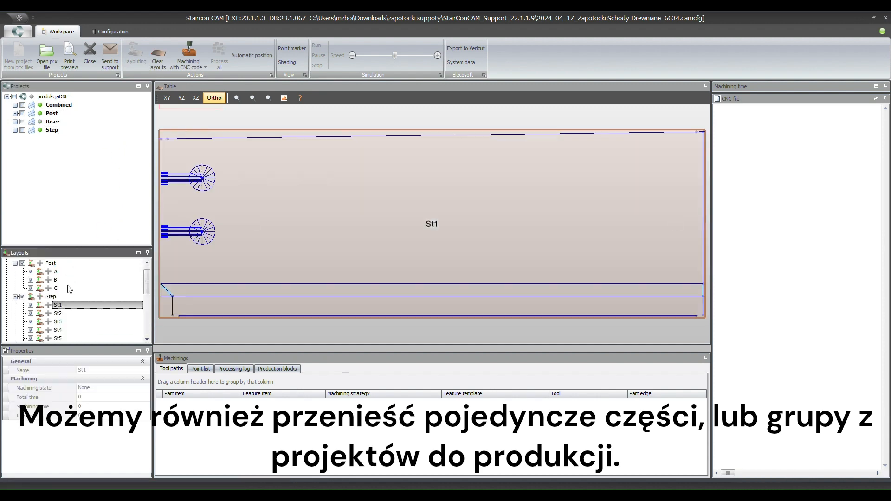
Step: Exclude the Step group and generate machinings with CNC code for the Post and String+HR layouts
{"action": "scroll", "coordinate": [119, 259], "scroll_direction": "up", "scroll_amount": 1}
{"action": "middle_click_drag", "start_coordinate": [116, 251], "coordinate": [98, 275]}
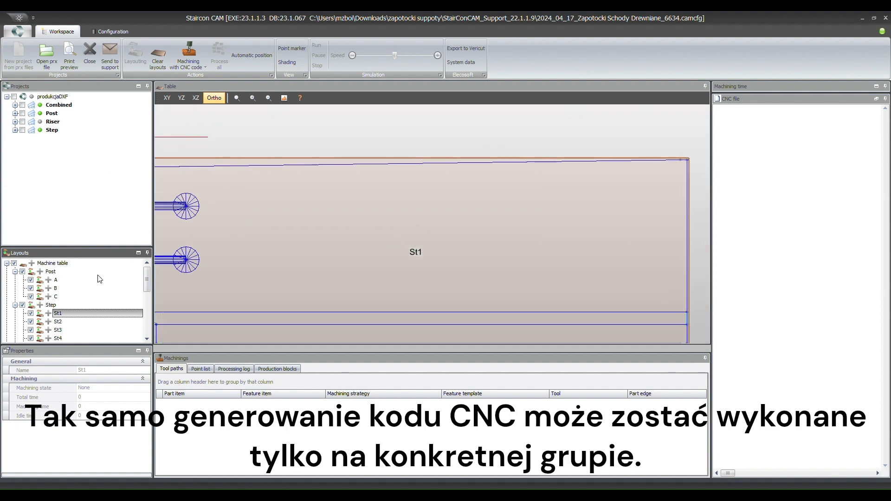
{"action": "right_click", "coordinate": [46, 304]}
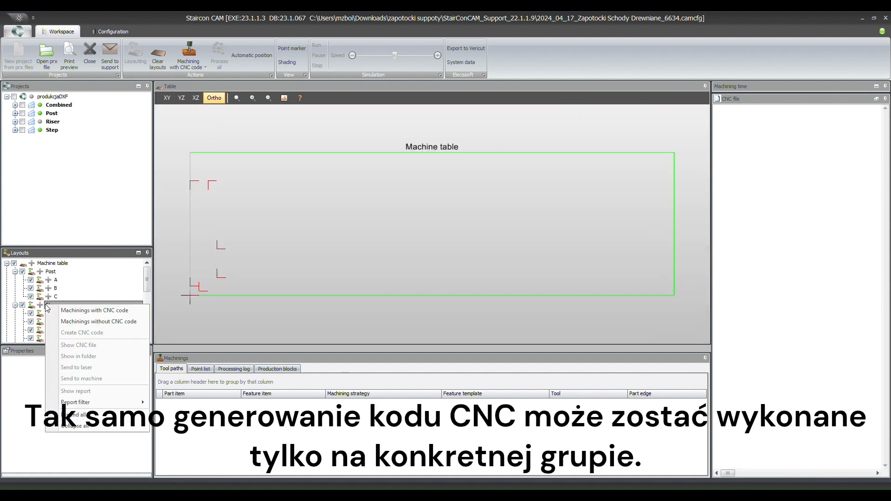
{"action": "left_click", "coordinate": [80, 427]}
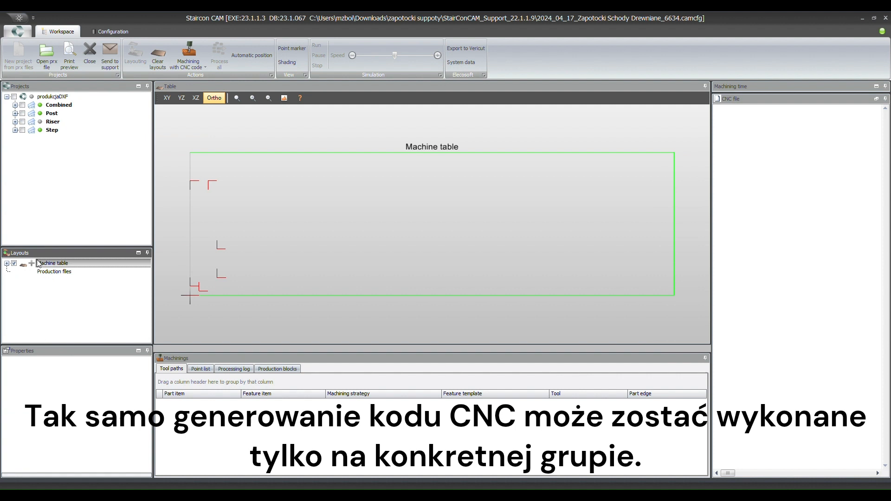
{"action": "left_click", "coordinate": [7, 264]}
{"action": "right_click", "coordinate": [49, 281]}
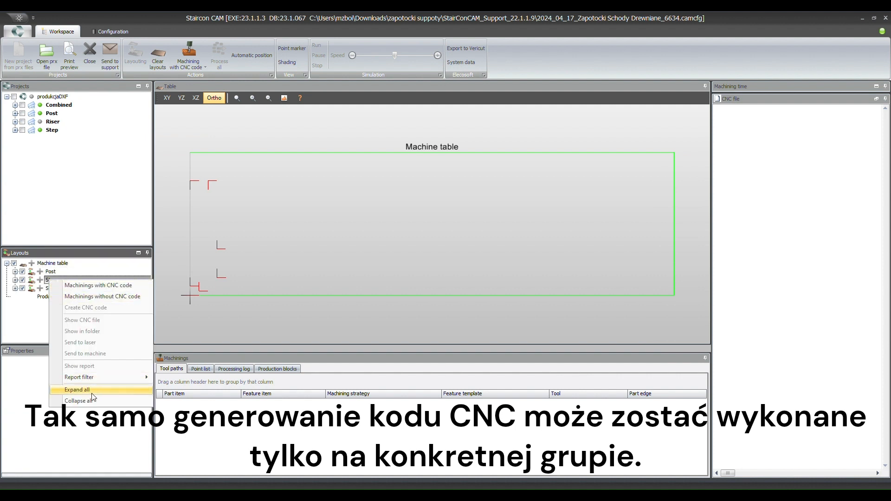
{"action": "left_click", "coordinate": [30, 308]}
{"action": "left_click", "coordinate": [22, 281]}
{"action": "left_click", "coordinate": [188, 52]}
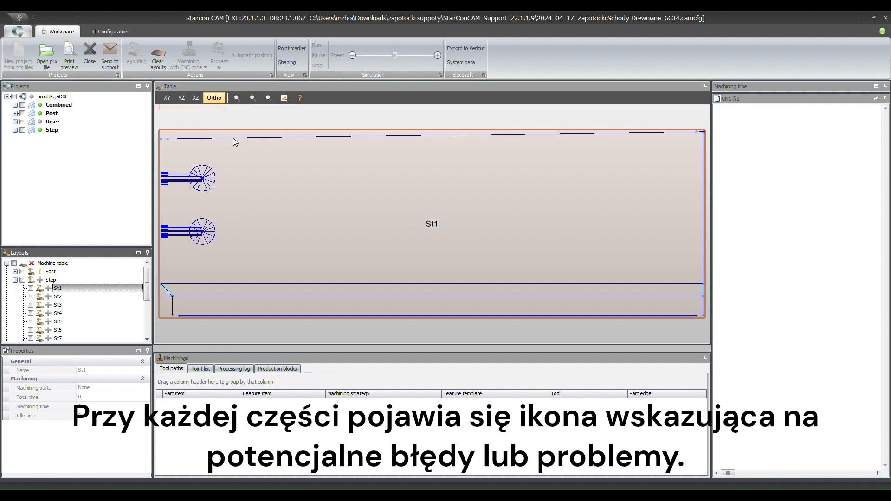
Step: Examine the generated tool paths, point list and processing log of post A
{"action": "left_click", "coordinate": [41, 274]}
{"action": "left_click", "coordinate": [16, 272]}
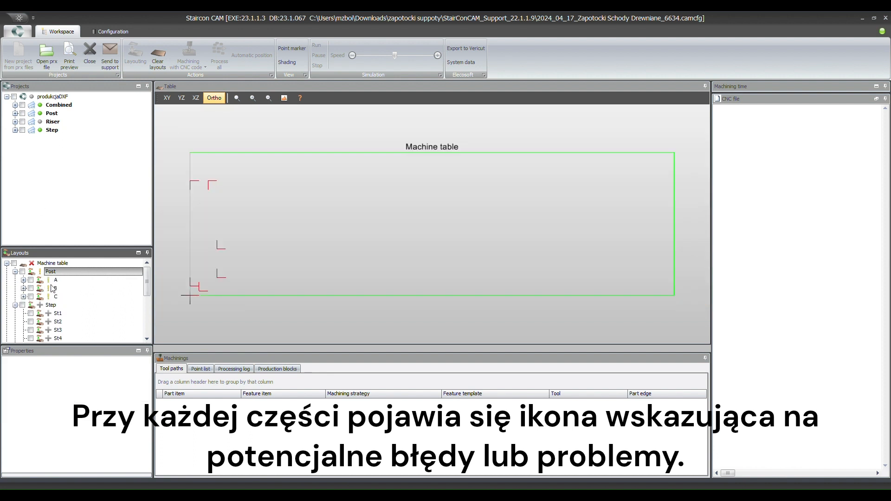
{"action": "left_click", "coordinate": [52, 281]}
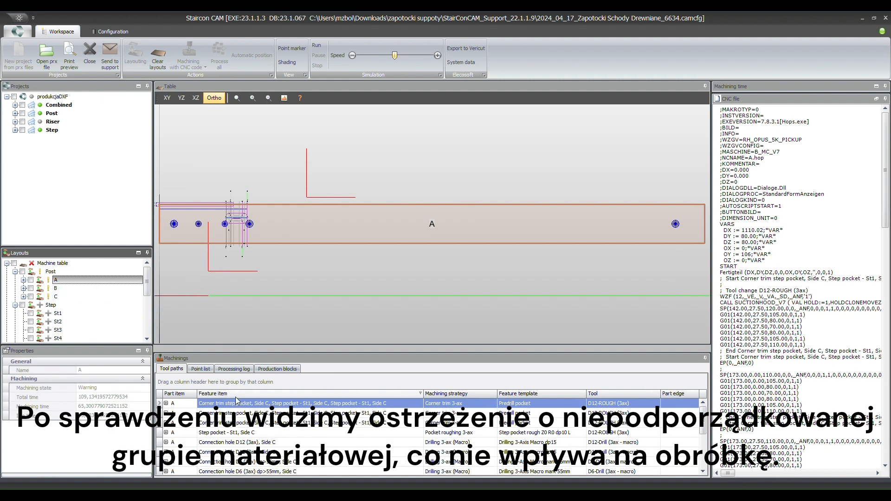
{"action": "left_click", "coordinate": [202, 370]}
{"action": "left_click", "coordinate": [228, 369]}
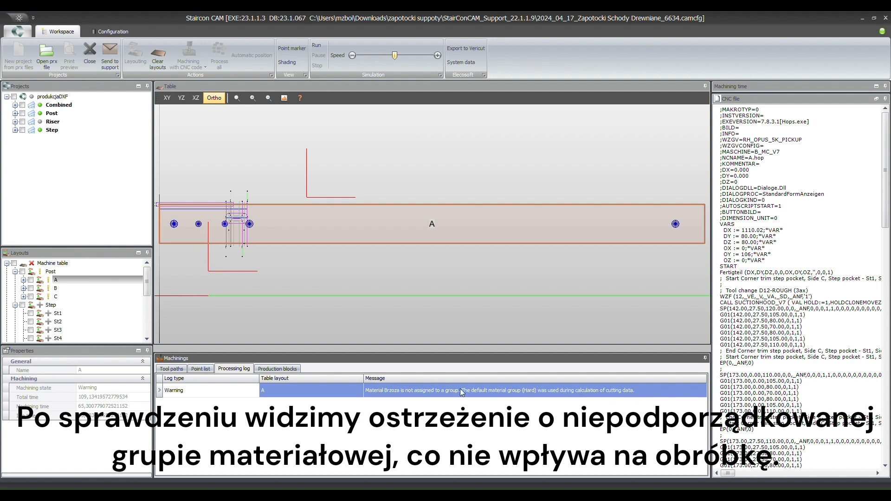
{"action": "left_click", "coordinate": [200, 369]}
{"action": "left_click", "coordinate": [171, 369]}
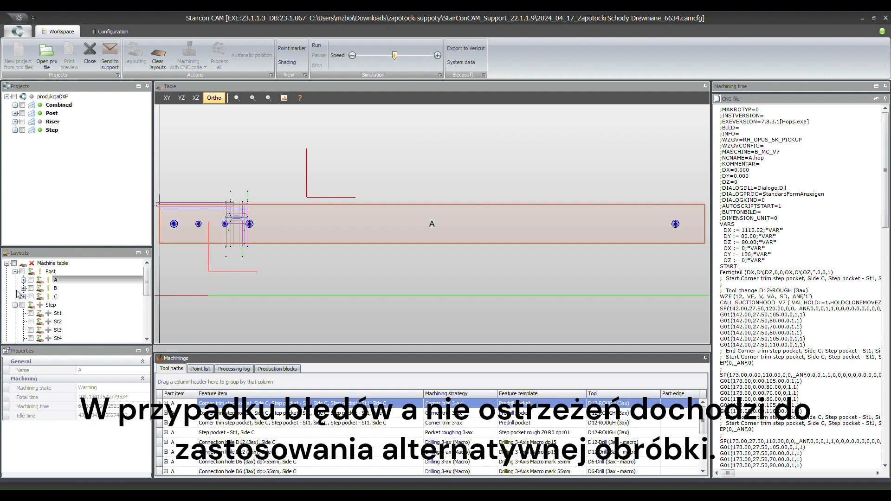
Step: Examine the processing log and tool paths of Pol1LE+PorBal1LE and view the other string layouts' machinings
{"action": "left_click", "coordinate": [15, 304]}
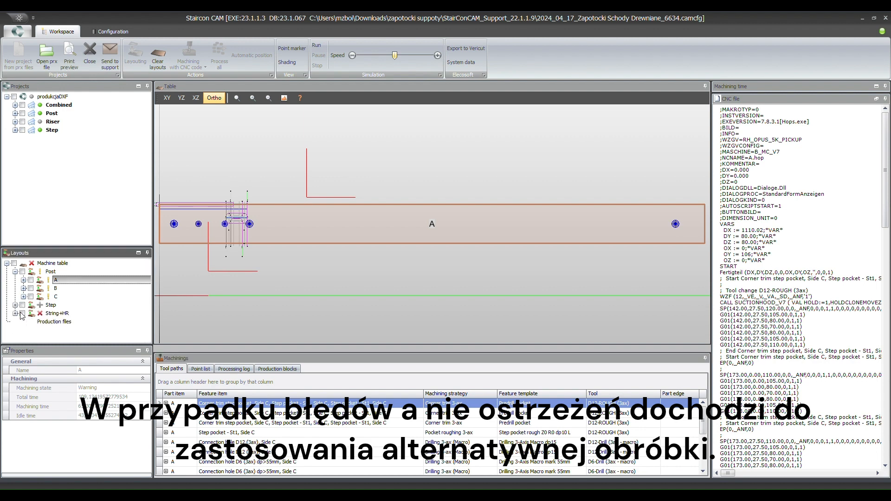
{"action": "left_click", "coordinate": [15, 314]}
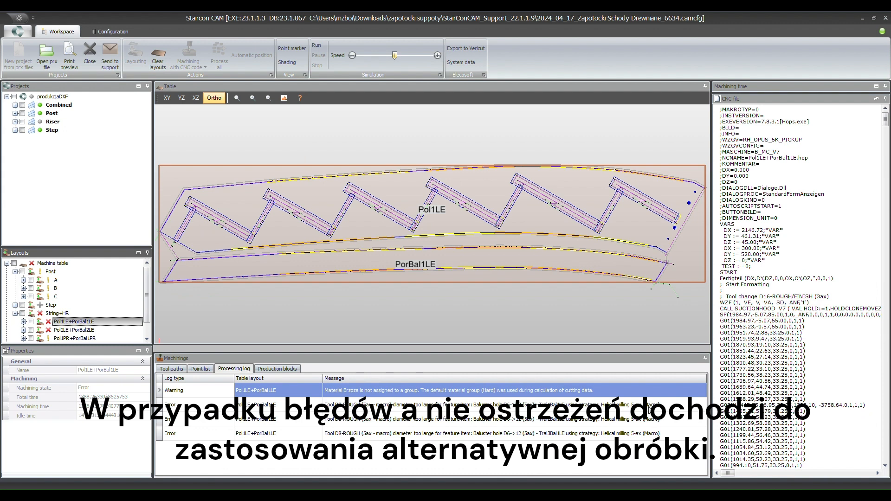
{"action": "left_click", "coordinate": [258, 407]}
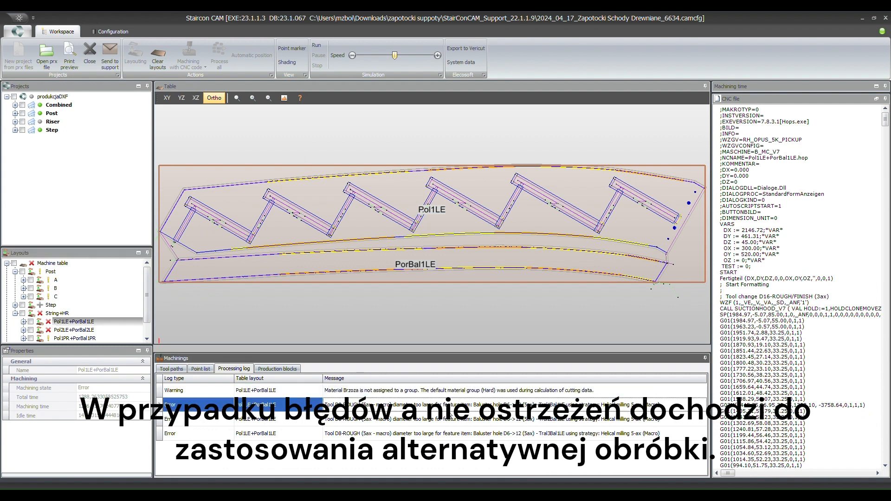
{"action": "left_click", "coordinate": [168, 369]}
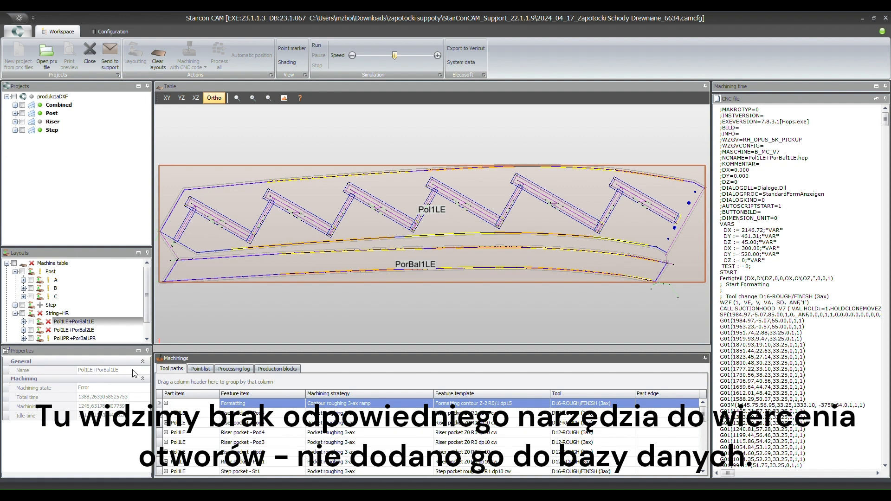
{"action": "left_click", "coordinate": [74, 339]}
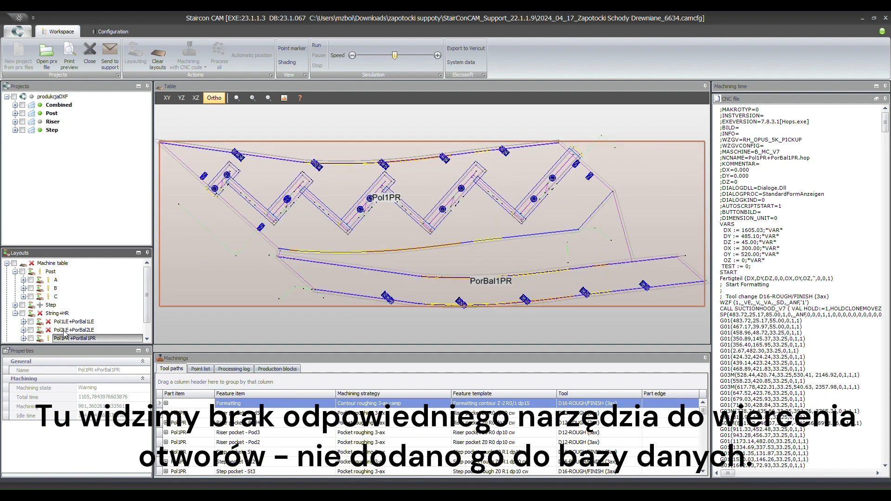
{"action": "left_click", "coordinate": [65, 330]}
{"action": "left_click", "coordinate": [70, 322]}
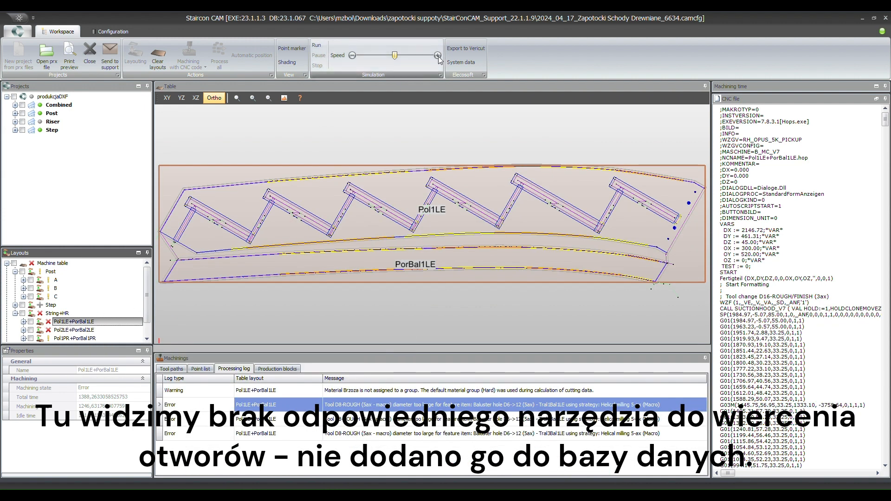
Step: Run the machining simulation of Pol1LE+PorBal1LE and watch the tool along its paths in 3D
{"action": "left_click", "coordinate": [316, 45]}
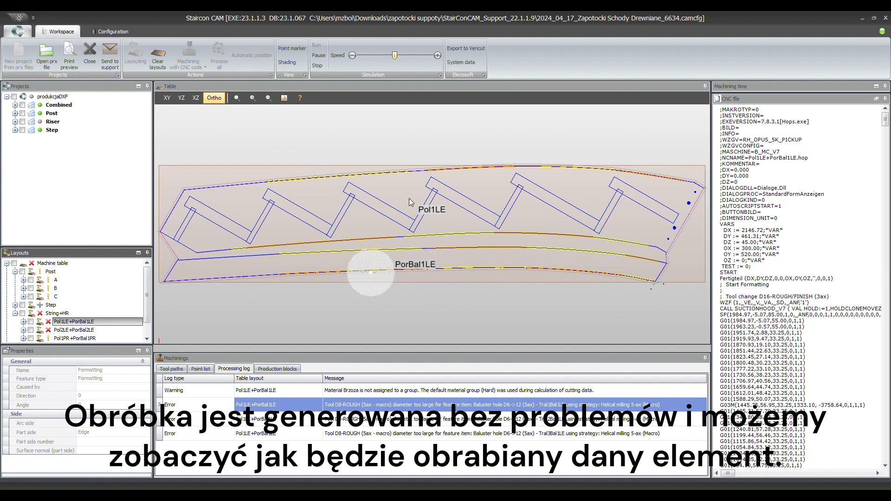
{"action": "left_click", "coordinate": [172, 368]}
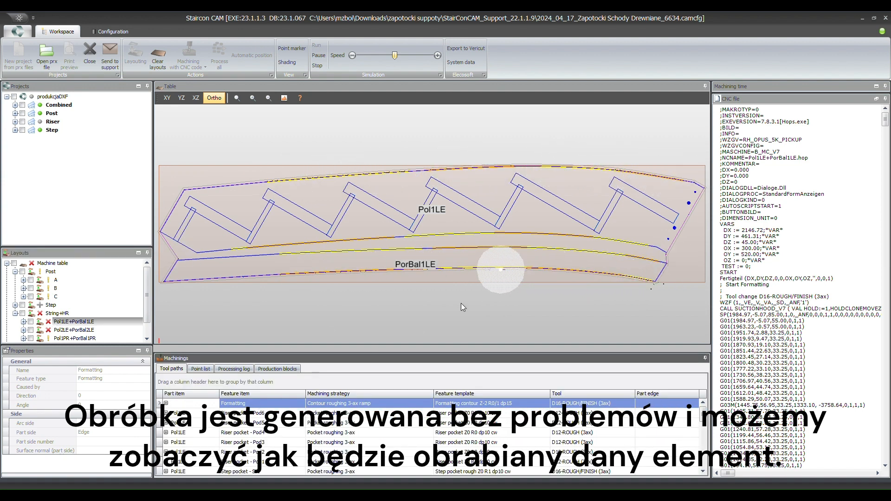
{"action": "middle_click_drag", "start_coordinate": [393, 300], "coordinate": [366, 220]}
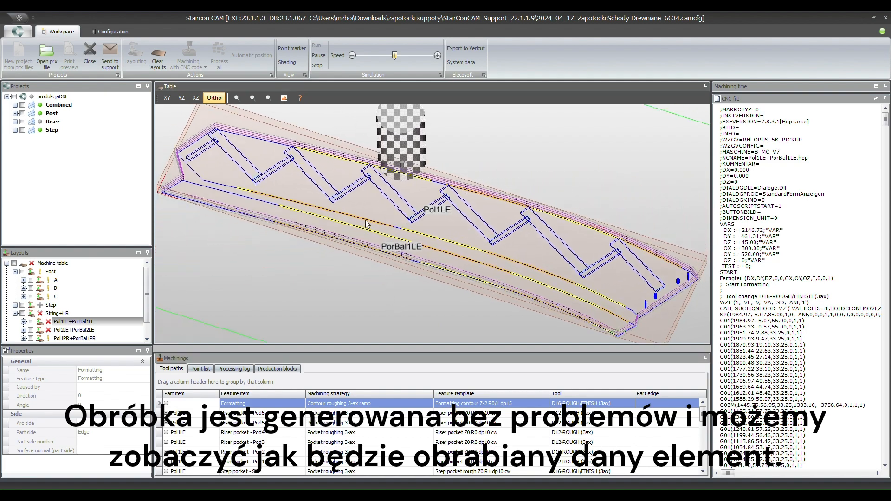
{"action": "middle_click_drag", "start_coordinate": [572, 326], "coordinate": [494, 277]}
{"action": "scroll", "coordinate": [494, 277], "scroll_direction": "down", "scroll_amount": 3}
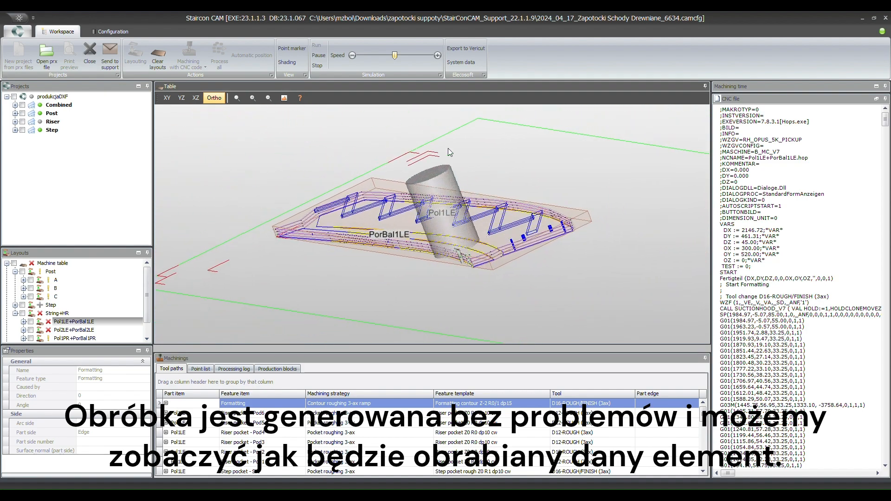
Step: Raise the simulation speed and follow the tool closely through Pol1LE's step pockets from several angles
{"action": "left_click_drag", "start_coordinate": [395, 56], "coordinate": [422, 62]}
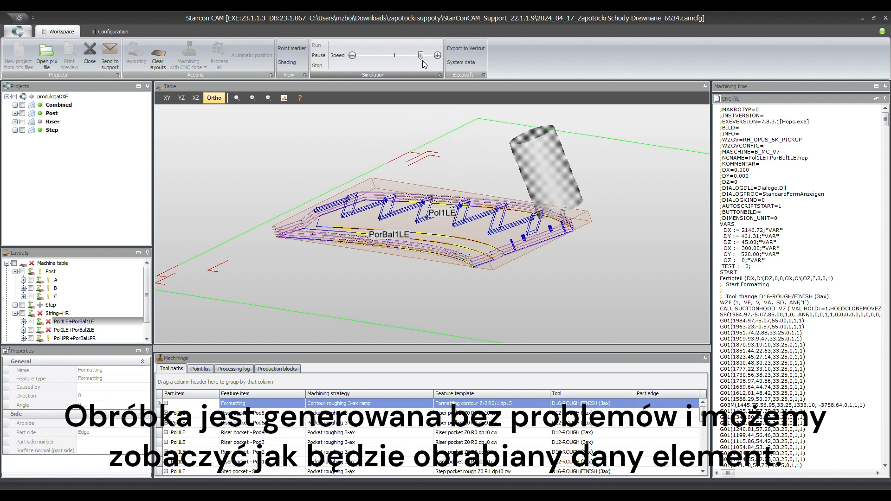
{"action": "middle_click_drag", "start_coordinate": [599, 224], "coordinate": [319, 267]}
{"action": "scroll", "coordinate": [319, 268], "scroll_direction": "up", "scroll_amount": 8}
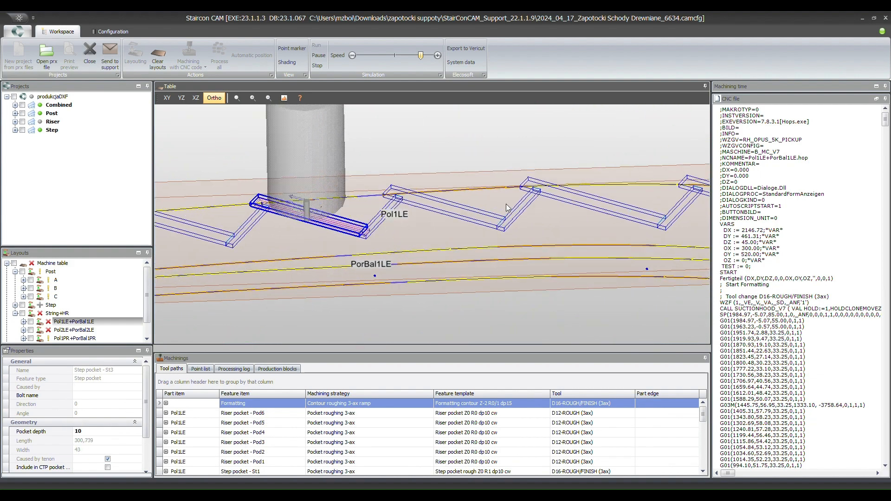
{"action": "middle_click_drag", "start_coordinate": [650, 260], "coordinate": [181, 207]}
{"action": "scroll", "coordinate": [421, 266], "scroll_direction": "down", "scroll_amount": 10}
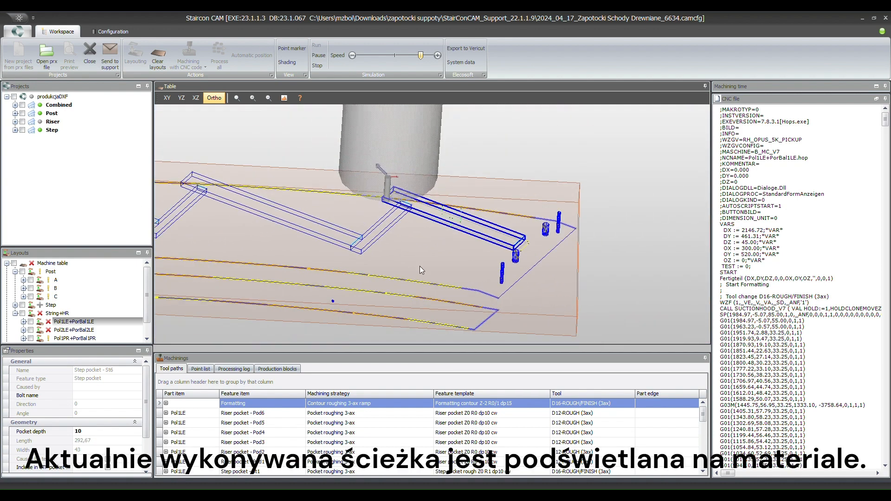
{"action": "middle_click_drag", "start_coordinate": [500, 278], "coordinate": [645, 273]}
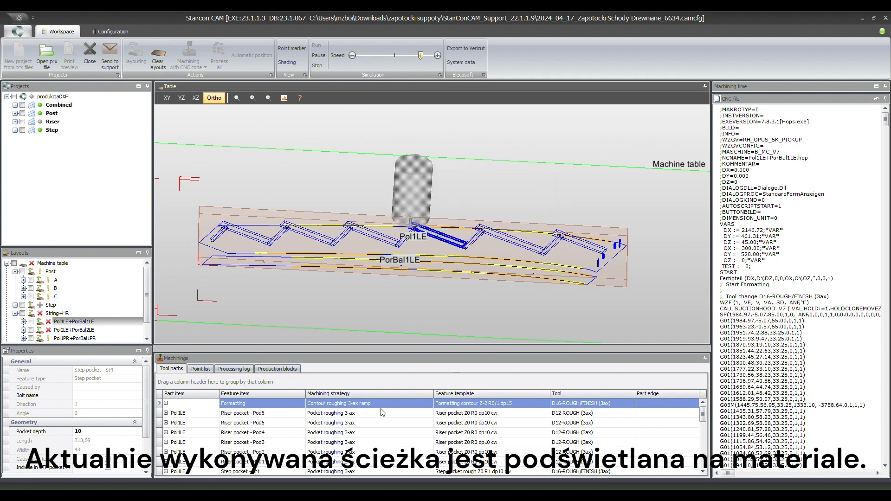
Step: Review the tool paths of Pol1LE+PorBal1LE from riser pockets to contours while the simulation runs
{"action": "scroll", "coordinate": [475, 445], "scroll_direction": "down", "scroll_amount": 1}
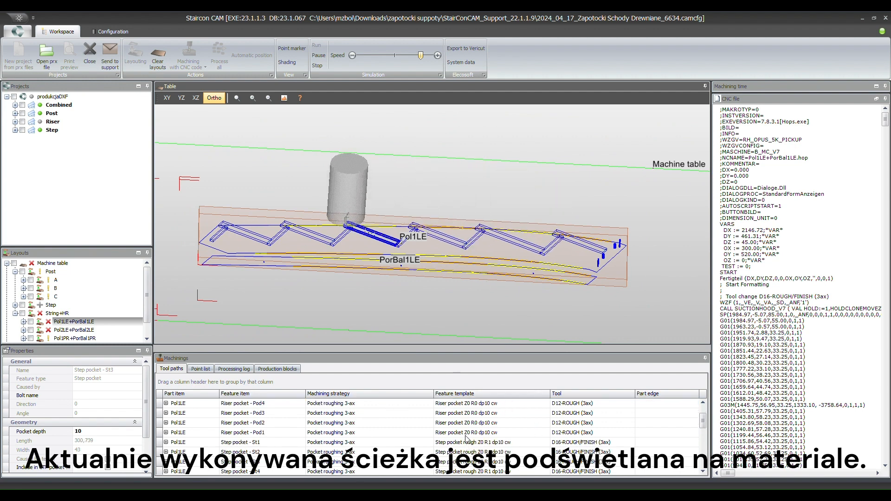
{"action": "scroll", "coordinate": [423, 430], "scroll_direction": "down", "scroll_amount": 1}
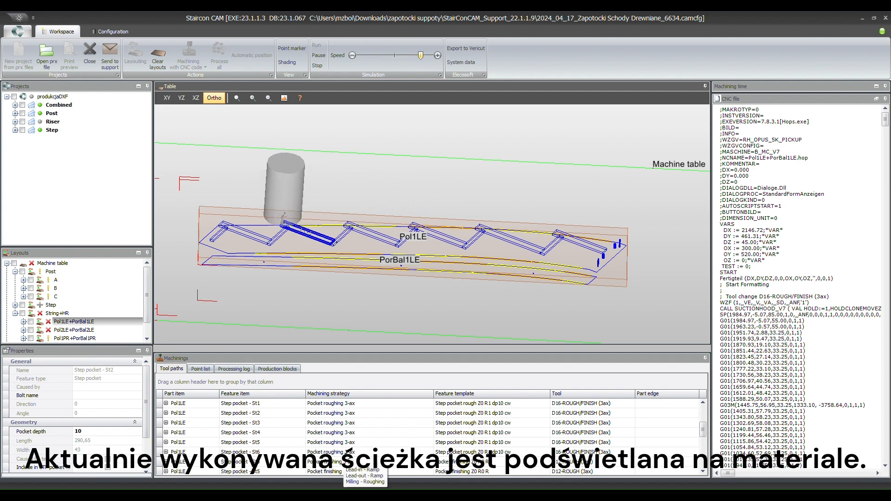
{"action": "scroll", "coordinate": [354, 444], "scroll_direction": "up", "scroll_amount": 1}
{"action": "scroll", "coordinate": [352, 442], "scroll_direction": "down", "scroll_amount": 2}
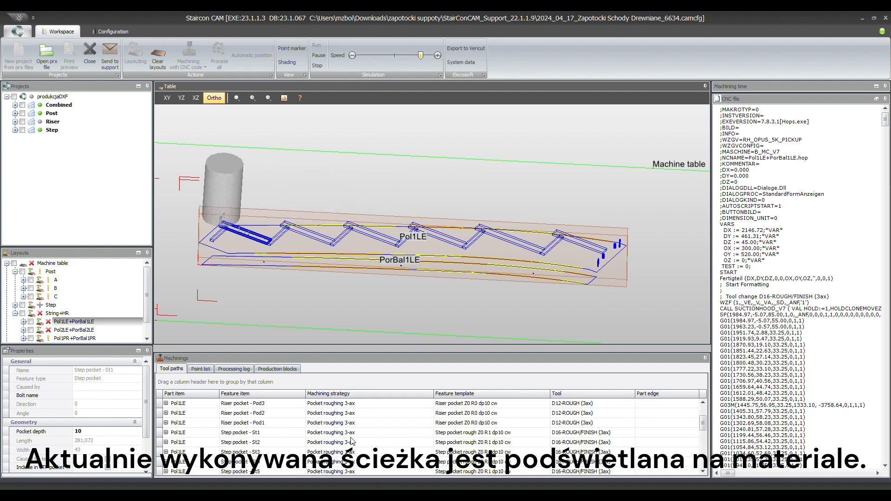
{"action": "scroll", "coordinate": [351, 442], "scroll_direction": "down", "scroll_amount": 3}
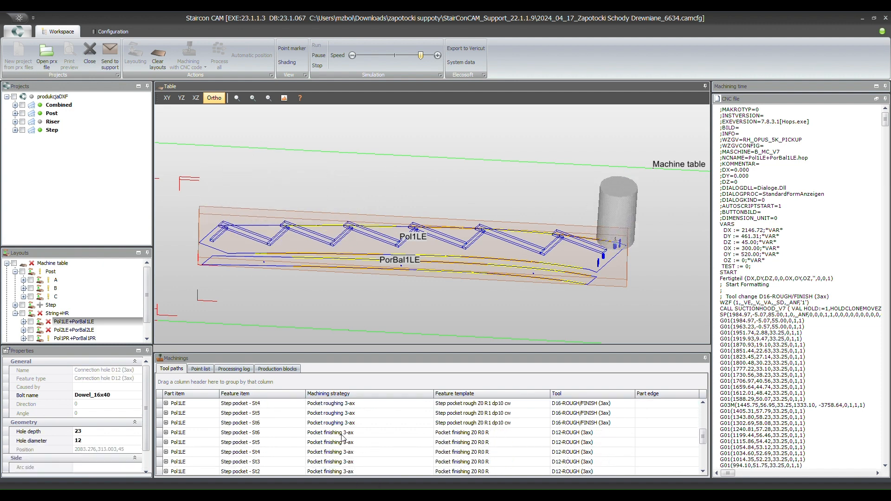
{"action": "scroll", "coordinate": [342, 438], "scroll_direction": "down", "scroll_amount": 3}
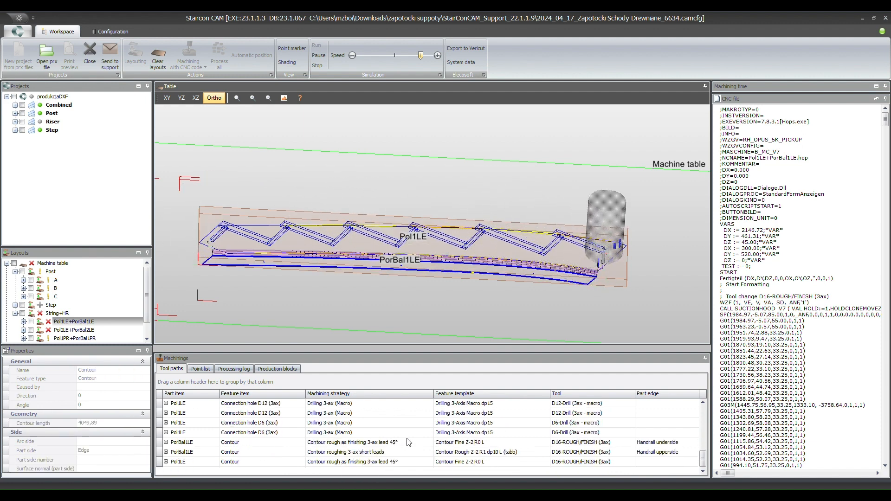
Step: Watch the simulated contour cutting of PorBal1LE and Pol1LE, inspecting the area between handrail and string
{"action": "middle_click_drag", "start_coordinate": [593, 310], "coordinate": [469, 274]}
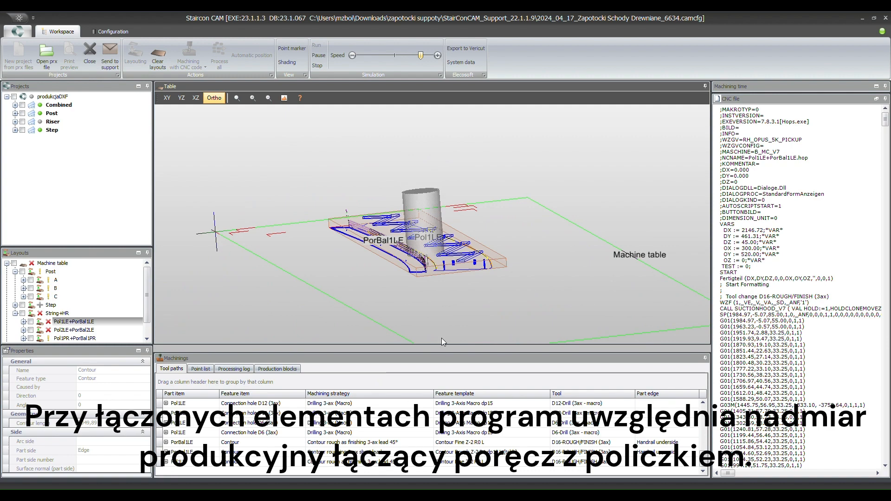
{"action": "middle_click_drag", "start_coordinate": [441, 338], "coordinate": [454, 274]}
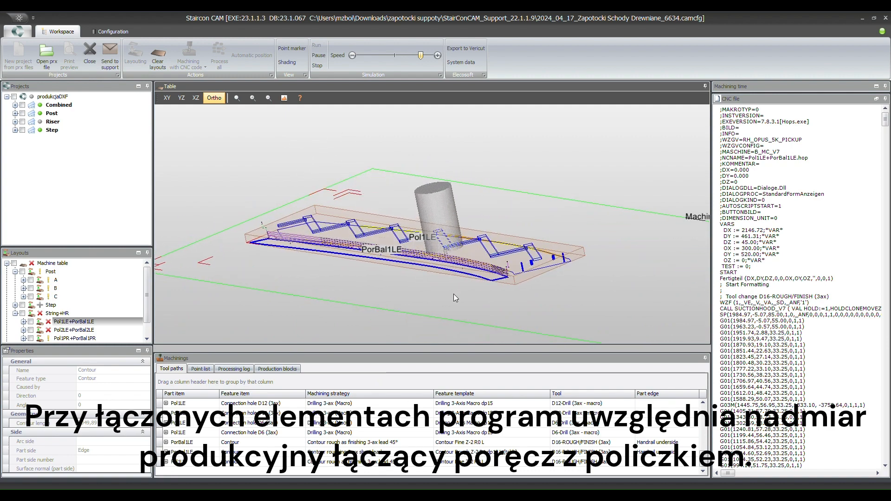
{"action": "scroll", "coordinate": [435, 252], "scroll_direction": "up", "scroll_amount": 5}
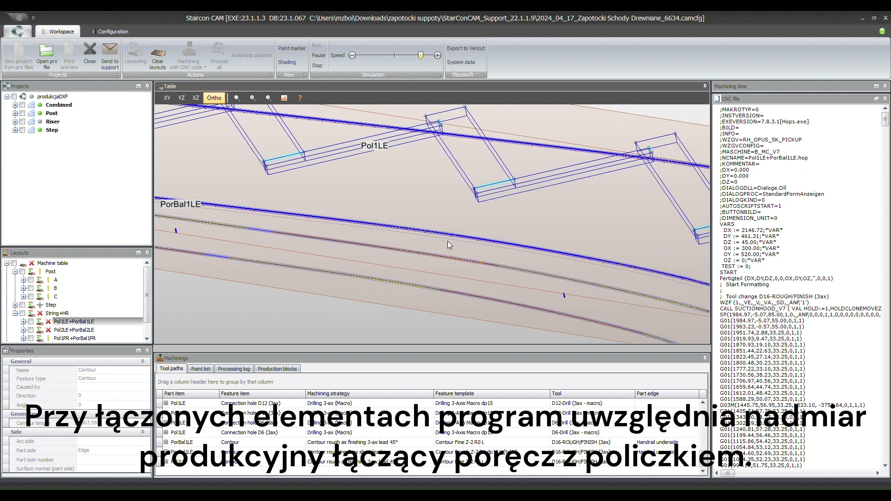
{"action": "scroll", "coordinate": [460, 255], "scroll_direction": "down", "scroll_amount": 5}
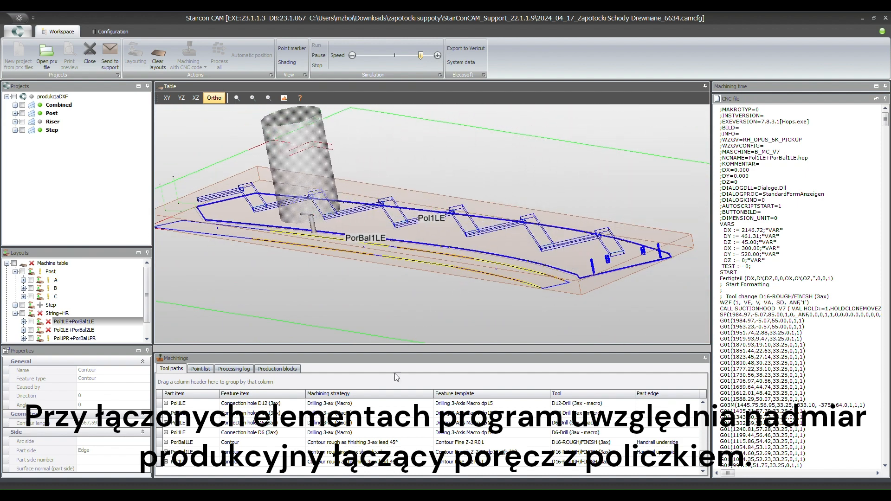
{"action": "middle_click_drag", "start_coordinate": [611, 284], "coordinate": [642, 282]}
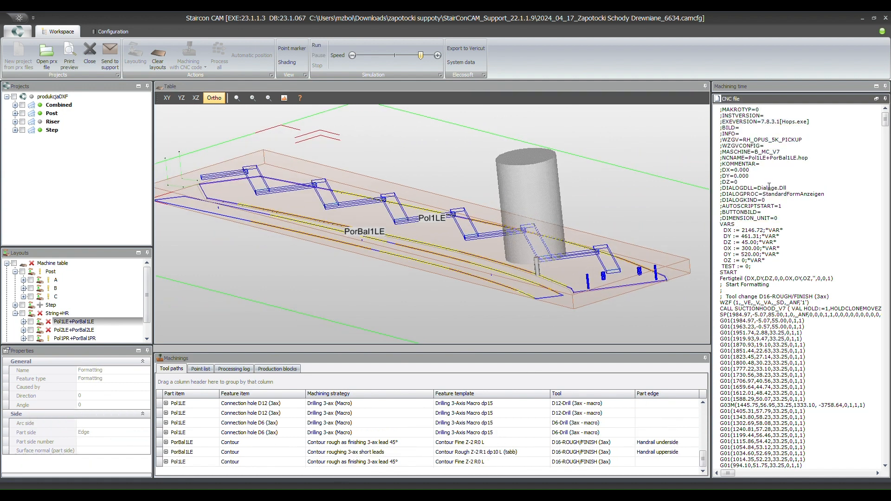
Step: Examine the CNC code of Pol1LE+PorBal1LE from Formatting to Riser pocket - Pod6, checking the matching tool positions in 3D
{"action": "scroll", "coordinate": [766, 188], "scroll_direction": "down", "scroll_amount": 2}
{"action": "scroll", "coordinate": [749, 197], "scroll_direction": "down", "scroll_amount": 10}
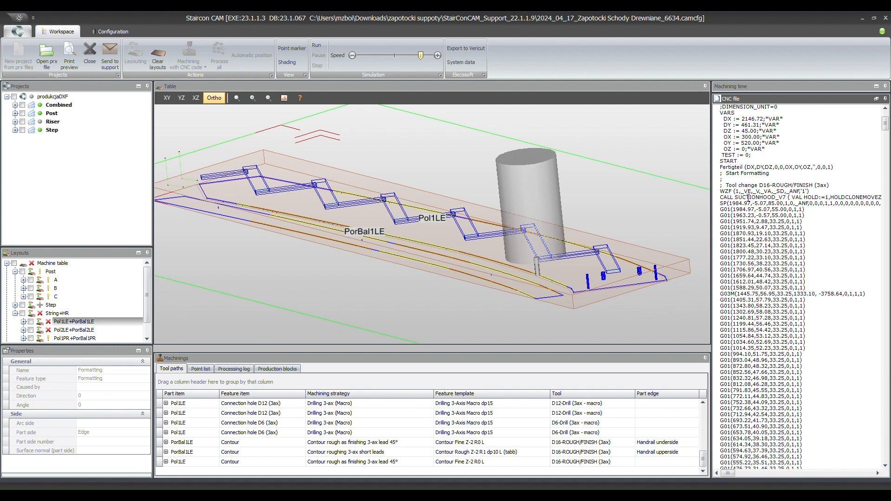
{"action": "scroll", "coordinate": [748, 196], "scroll_direction": "down", "scroll_amount": 20}
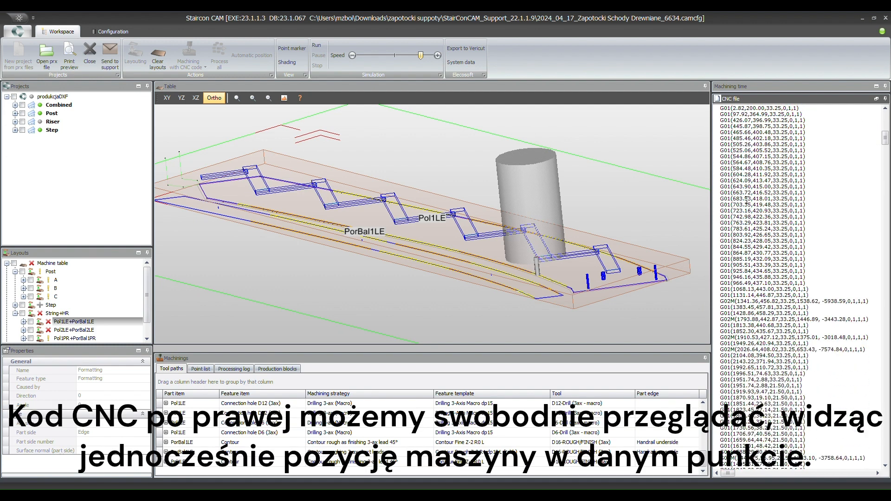
{"action": "left_click", "coordinate": [745, 203]}
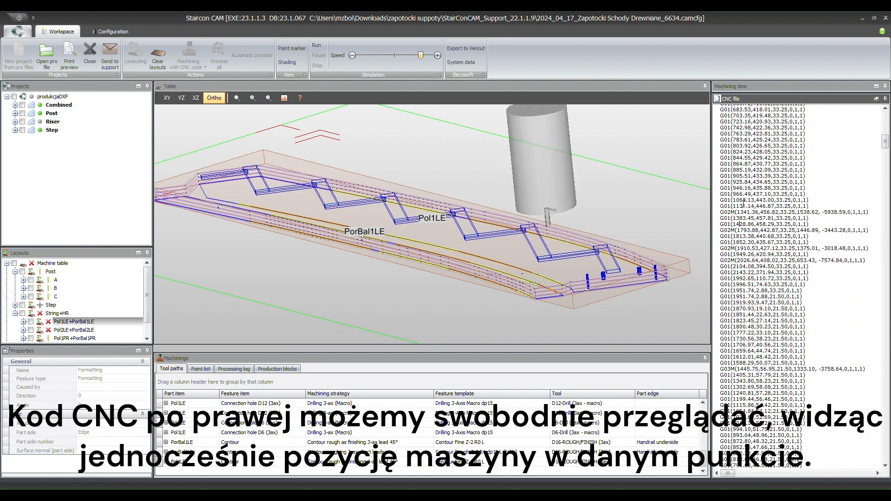
{"action": "scroll", "coordinate": [744, 202], "scroll_direction": "down", "scroll_amount": 10}
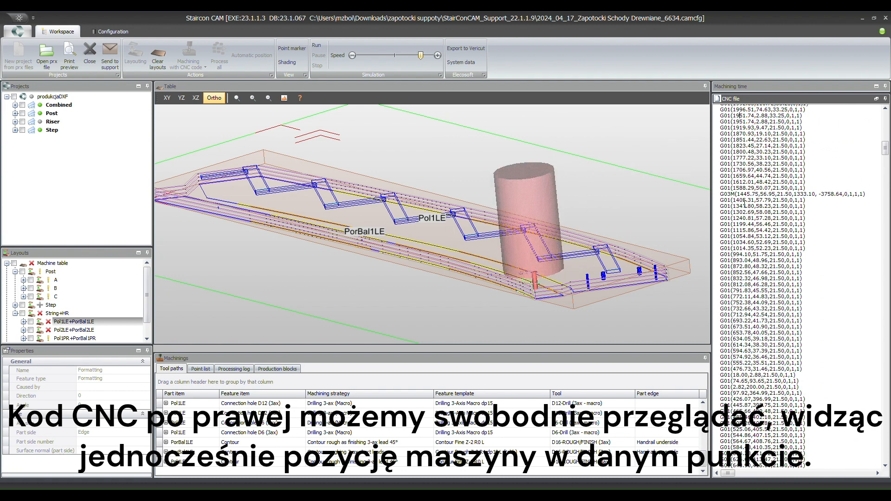
{"action": "scroll", "coordinate": [745, 203], "scroll_direction": "down", "scroll_amount": 15}
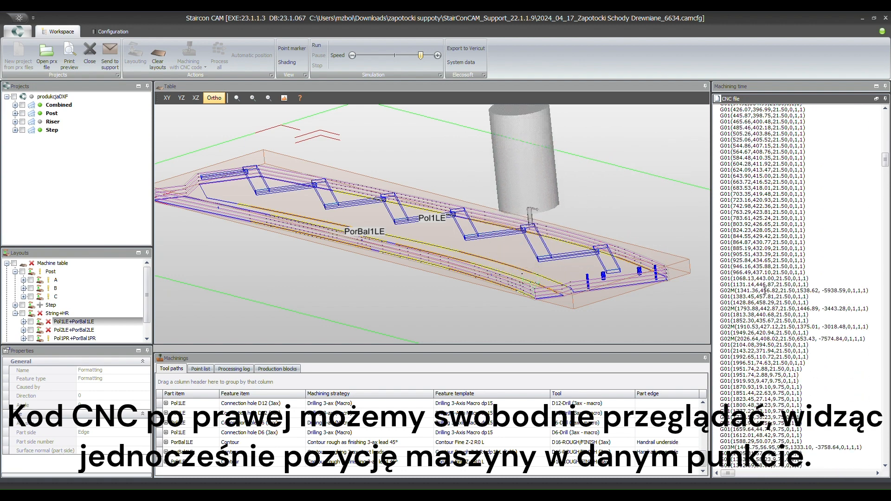
{"action": "scroll", "coordinate": [765, 289], "scroll_direction": "down", "scroll_amount": 20}
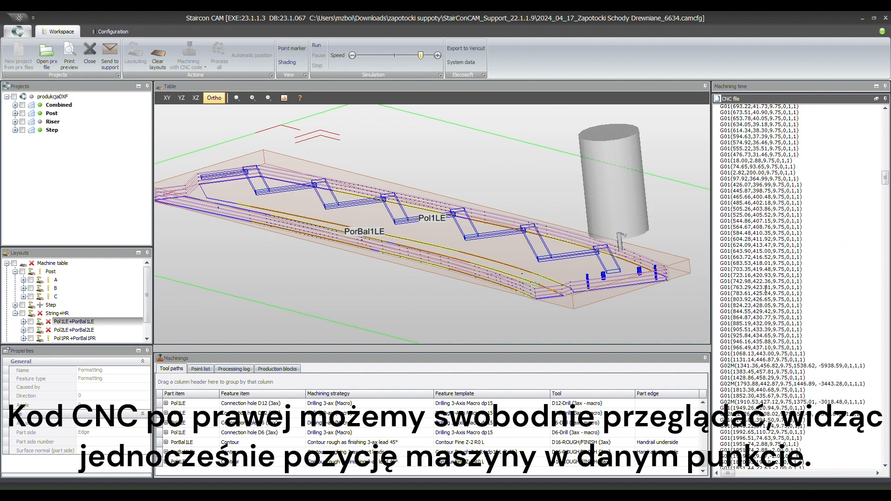
{"action": "scroll", "coordinate": [765, 290], "scroll_direction": "down", "scroll_amount": 20}
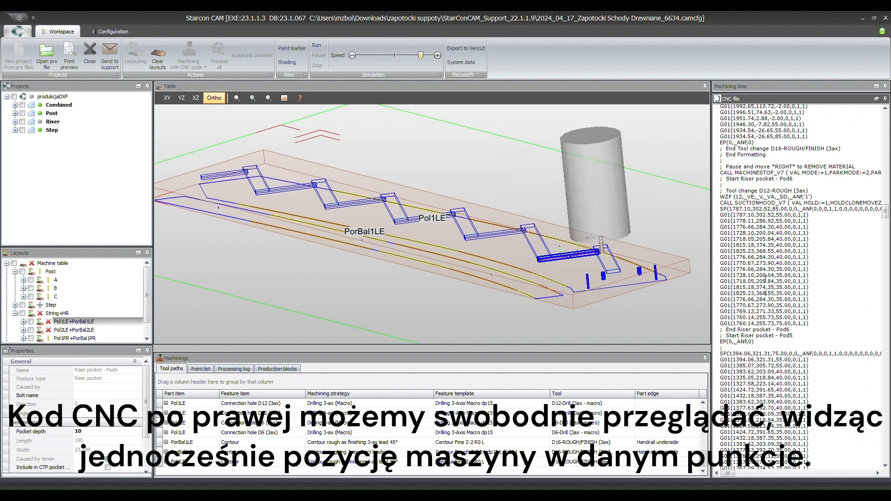
Step: Select individual riser pocket operations of Pol1LE and the Formatting operation to inspect their code blocks and tool paths
{"action": "scroll", "coordinate": [320, 445], "scroll_direction": "down", "scroll_amount": 5}
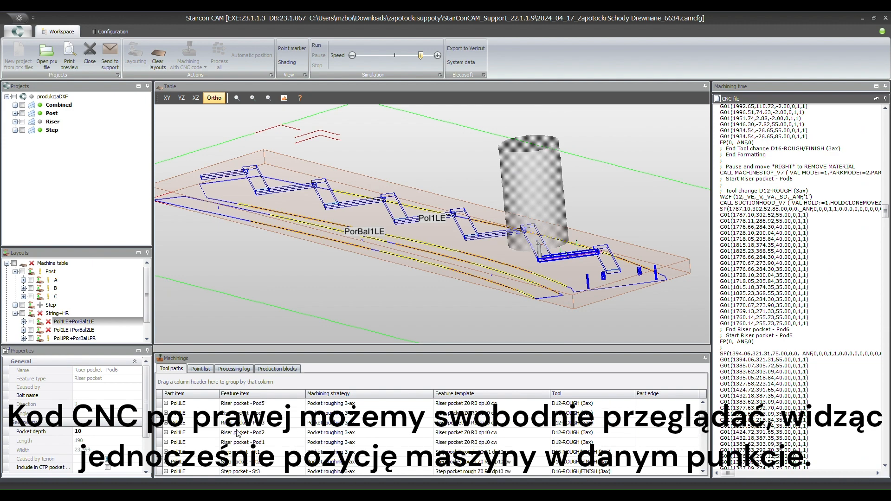
{"action": "left_click", "coordinate": [237, 433]}
{"action": "left_click", "coordinate": [239, 414]}
{"action": "left_click", "coordinate": [238, 405]}
{"action": "scroll", "coordinate": [238, 406], "scroll_direction": "up", "scroll_amount": 1}
{"action": "left_click", "coordinate": [239, 413]}
{"action": "left_click", "coordinate": [238, 405]}
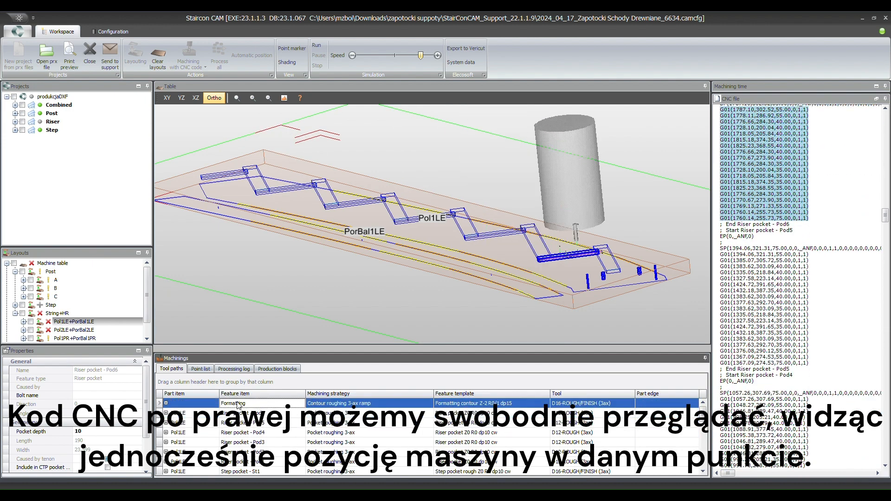
{"action": "middle_click_drag", "start_coordinate": [507, 288], "coordinate": [360, 260]}
{"action": "scroll", "coordinate": [531, 278], "scroll_direction": "up", "scroll_amount": 3}
{"action": "middle_click_drag", "start_coordinate": [530, 276], "coordinate": [583, 279]}
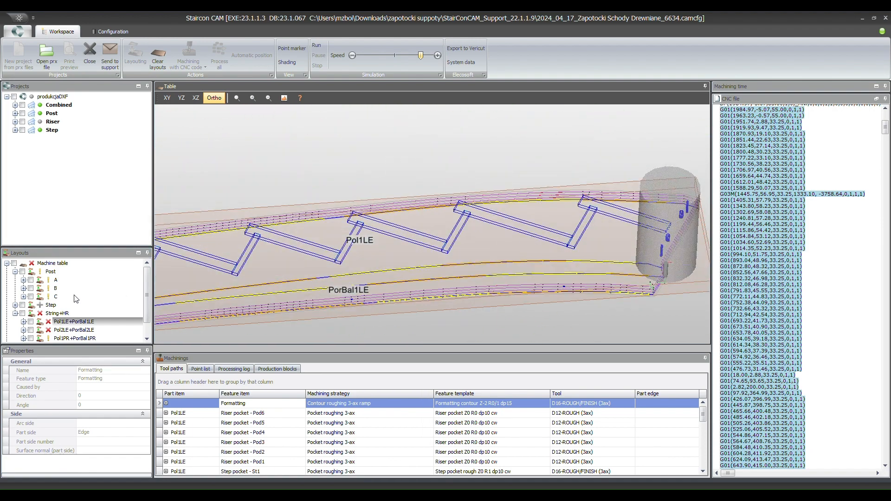
Step: Open the Pol1PR+PorBal1PR layout and inspect its riser pocket operations Pod5 to Pod2 in 3D and in the CNC code
{"action": "scroll", "coordinate": [76, 298], "scroll_direction": "down", "scroll_amount": 1}
{"action": "scroll", "coordinate": [588, 279], "scroll_direction": "down", "scroll_amount": 3}
{"action": "left_click", "coordinate": [65, 314]}
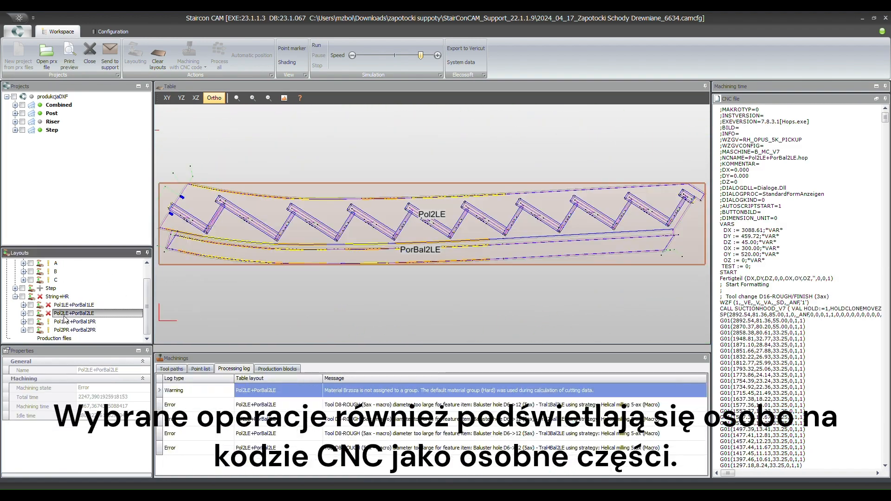
{"action": "left_click", "coordinate": [73, 321]}
{"action": "middle_click_drag", "start_coordinate": [489, 203], "coordinate": [297, 325]}
{"action": "left_click", "coordinate": [276, 412]}
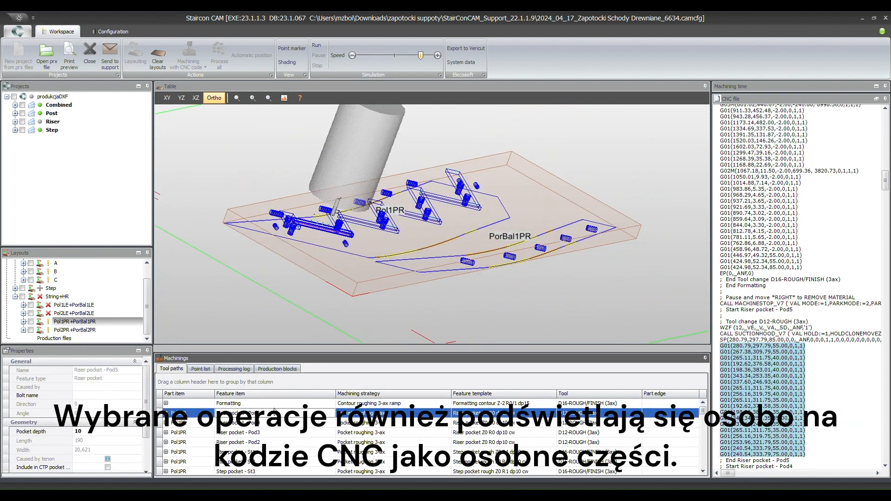
{"action": "left_click", "coordinate": [248, 424]}
{"action": "left_click", "coordinate": [245, 433]}
{"action": "left_click", "coordinate": [244, 442]}
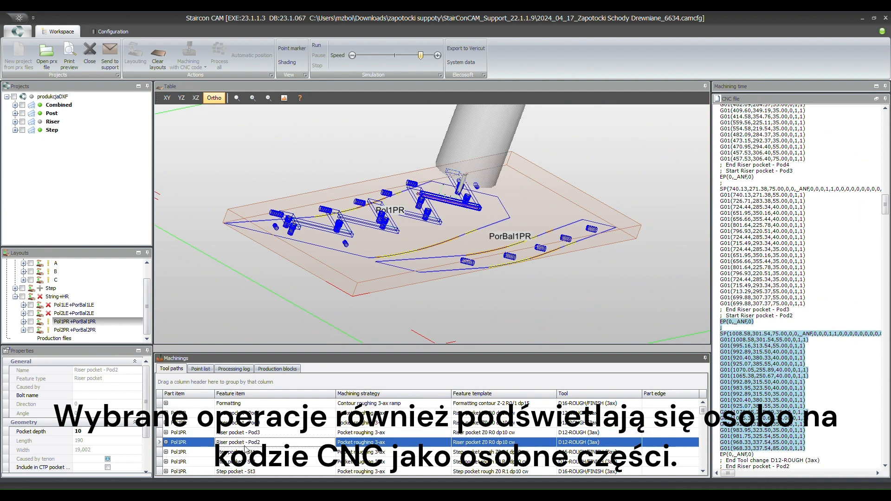
Step: Inspect the Pol1PR step pocket roughing operations St1 to St5 and their CNC code blocks
{"action": "left_click", "coordinate": [245, 452]}
{"action": "left_click", "coordinate": [246, 462]}
{"action": "scroll", "coordinate": [253, 453], "scroll_direction": "down", "scroll_amount": 1}
{"action": "left_click", "coordinate": [247, 454]}
{"action": "left_click", "coordinate": [247, 463]}
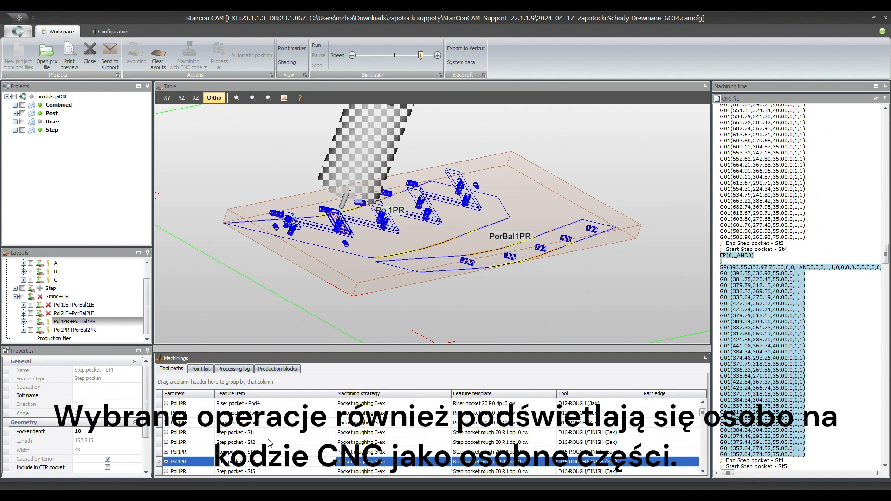
{"action": "left_click", "coordinate": [246, 471]}
Step: Inspect Pol1PR's step pocket finishing and D12 5-axis connection hole drilling in 3D and in the CNC code
{"action": "scroll", "coordinate": [245, 457], "scroll_direction": "down", "scroll_amount": 1}
{"action": "left_click", "coordinate": [250, 443]}
{"action": "scroll", "coordinate": [262, 437], "scroll_direction": "down", "scroll_amount": 1}
{"action": "scroll", "coordinate": [261, 434], "scroll_direction": "down", "scroll_amount": 1}
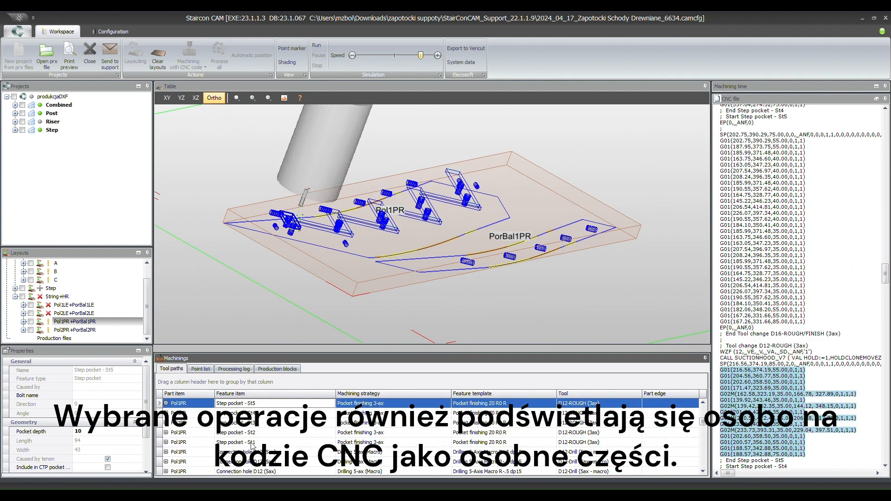
{"action": "left_click", "coordinate": [253, 452]}
{"action": "scroll", "coordinate": [253, 448], "scroll_direction": "down", "scroll_amount": 2}
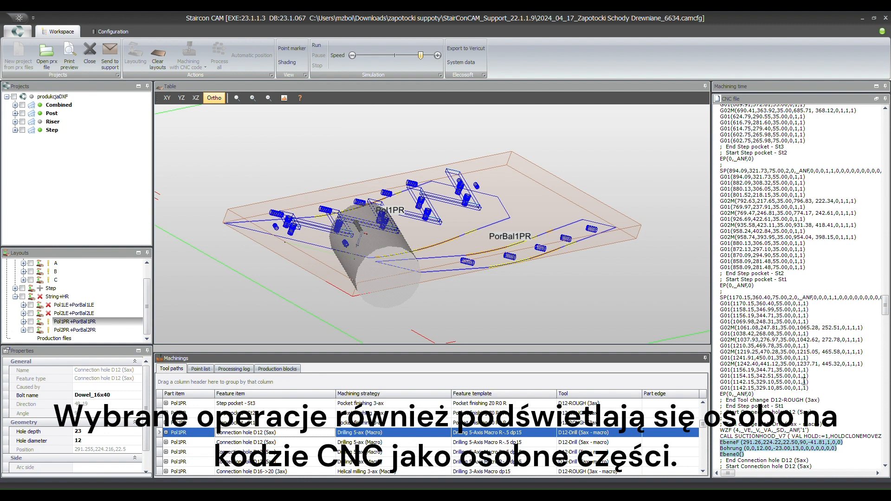
Step: Simulate the D12 5-axis connection hole drilling operations of Pol1PR individually
{"action": "left_click", "coordinate": [317, 47]}
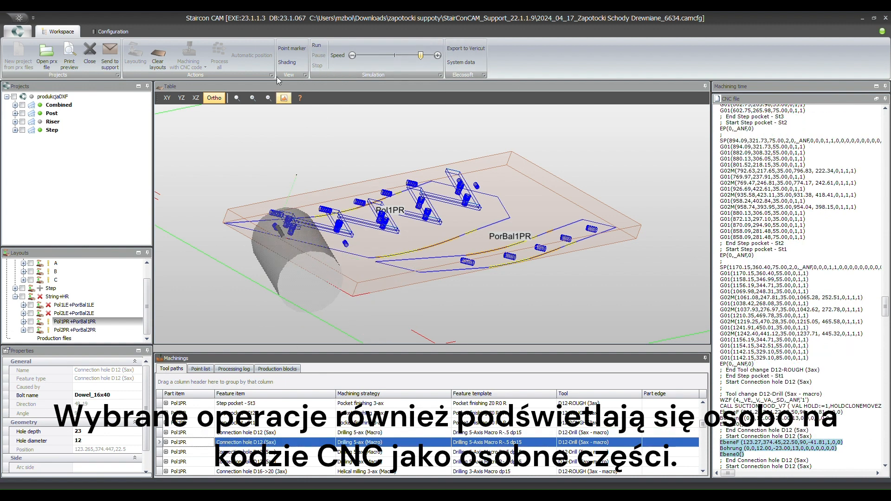
{"action": "left_click", "coordinate": [317, 45]}
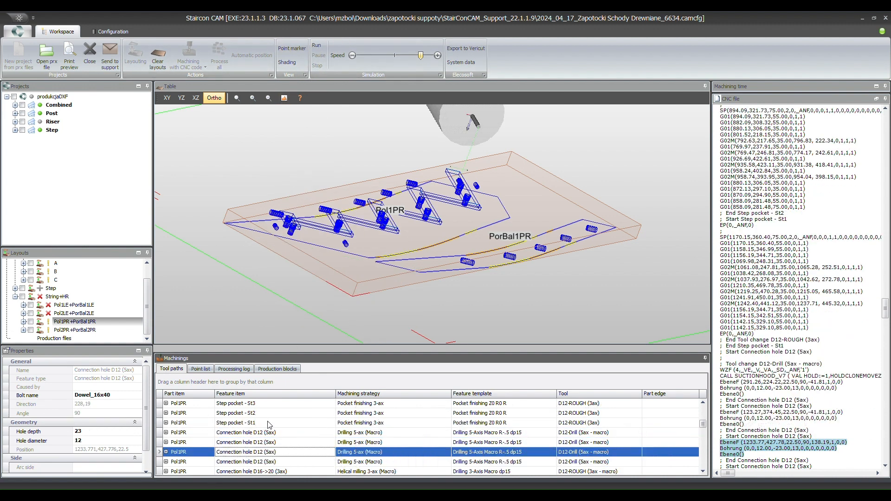
{"action": "left_click", "coordinate": [316, 44]}
{"action": "scroll", "coordinate": [320, 293], "scroll_direction": "down", "scroll_amount": 1}
{"action": "scroll", "coordinate": [266, 430], "scroll_direction": "down", "scroll_amount": 3}
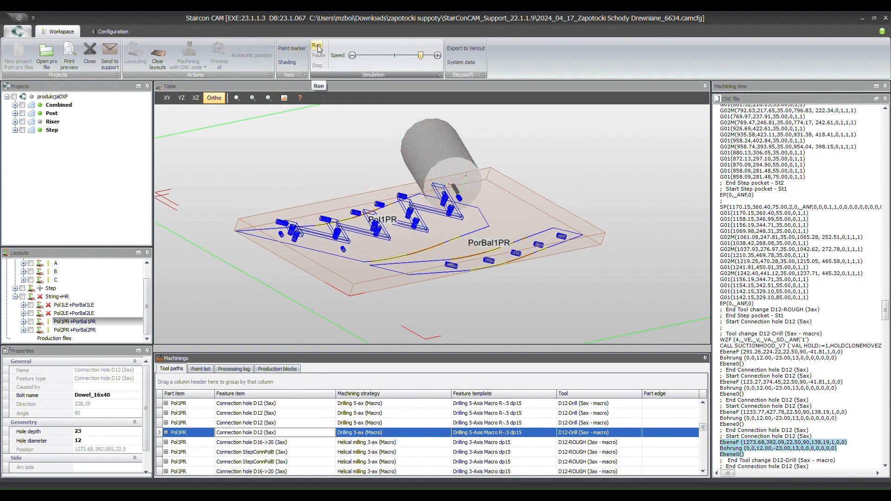
Step: Simulate the helical milling of Pol1PR's D16->20 connection hole and select the Connection StepConnPolB operation
{"action": "middle_click_drag", "start_coordinate": [488, 276], "coordinate": [370, 220]}
{"action": "left_click", "coordinate": [269, 444]}
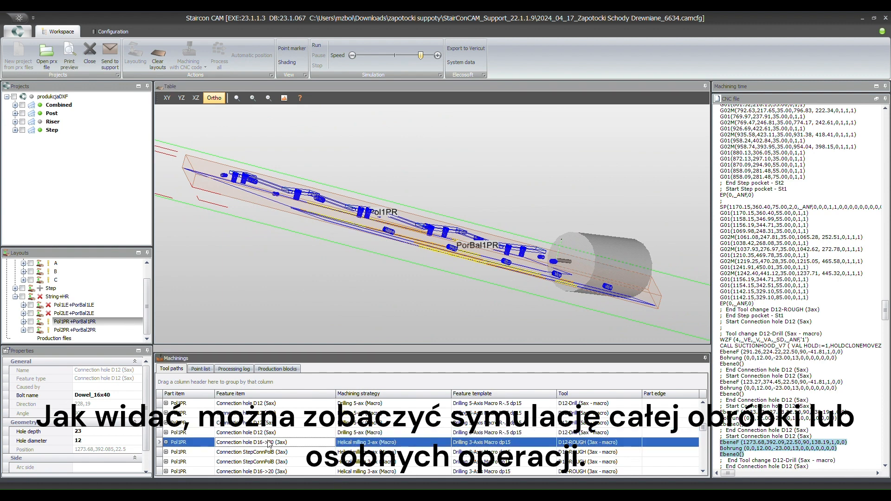
{"action": "left_click", "coordinate": [316, 46]}
{"action": "scroll", "coordinate": [261, 445], "scroll_direction": "down", "scroll_amount": 2}
{"action": "left_click", "coordinate": [256, 435]}
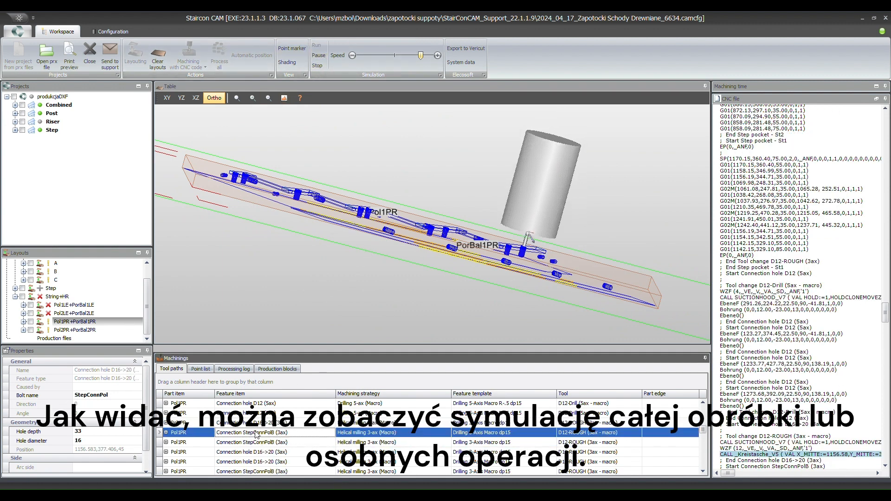
Step: Simulate the helical milling of Pol1PR's Connection StepConnPolB operation on its own
{"action": "left_click", "coordinate": [319, 57]}
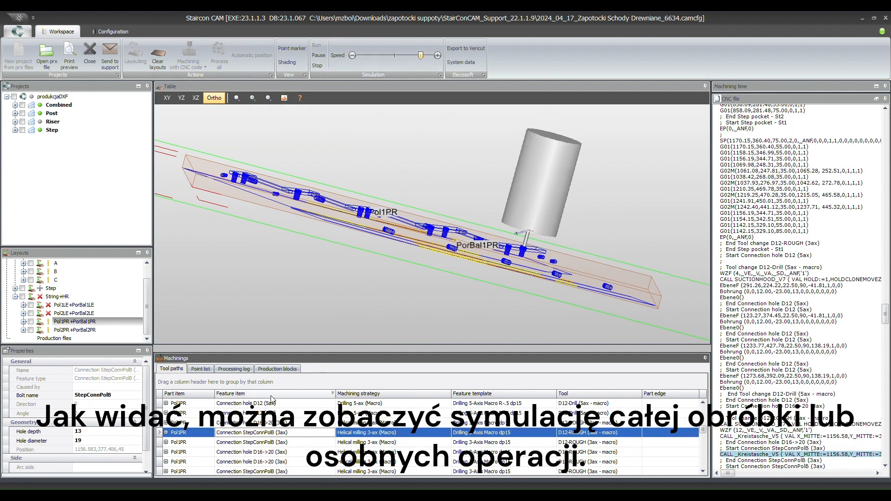
{"action": "scroll", "coordinate": [236, 452], "scroll_direction": "down", "scroll_amount": 1}
{"action": "middle_click_drag", "start_coordinate": [598, 274], "coordinate": [585, 276]}
{"action": "scroll", "coordinate": [364, 424], "scroll_direction": "down", "scroll_amount": 1}
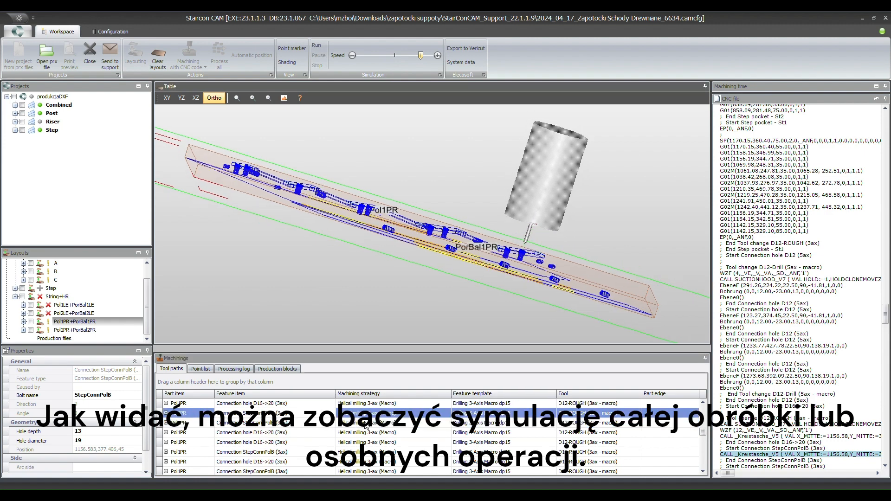
Step: Simulate the 5-axis helical milling of Pol1PR's D16->20 baluster hole Tral5Bal1PR and examine the tool position in 3D
{"action": "left_click", "coordinate": [369, 424]}
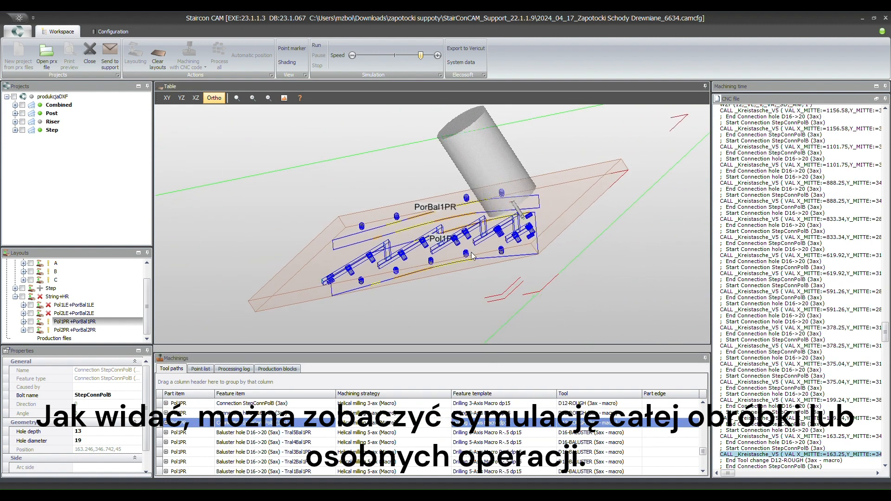
{"action": "key", "text": "Down"}
{"action": "left_click", "coordinate": [317, 46]}
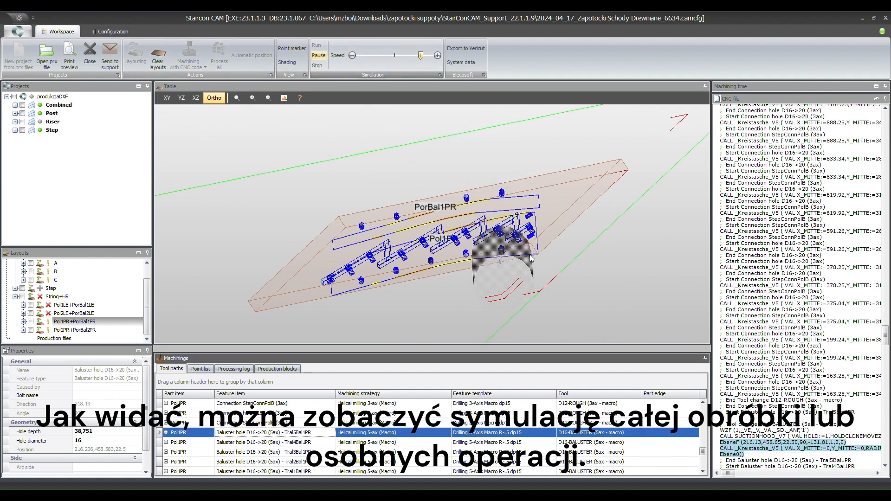
{"action": "middle_click_drag", "start_coordinate": [397, 298], "coordinate": [411, 315]}
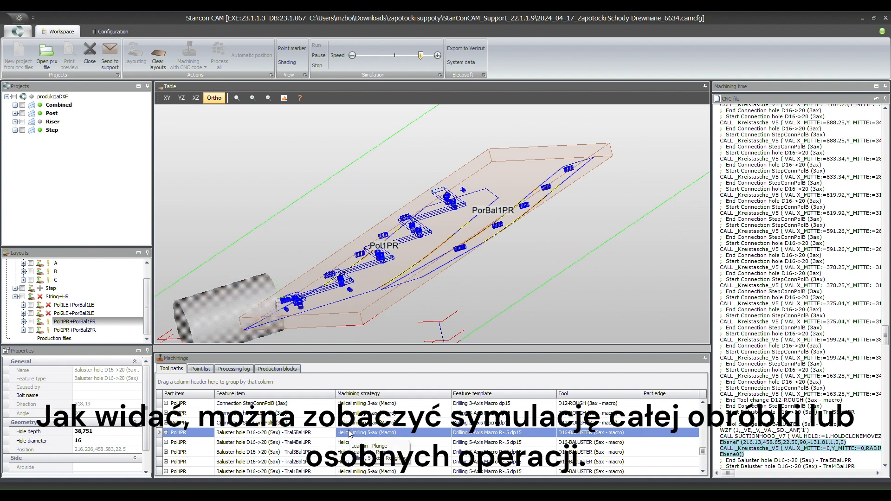
Step: Simulate the 5-axis milling of PorBal1PR's D16->20 baluster hole Tral1Bal1PR, then stop the simulation
{"action": "scroll", "coordinate": [346, 435], "scroll_direction": "down", "scroll_amount": 1}
{"action": "scroll", "coordinate": [345, 432], "scroll_direction": "down", "scroll_amount": 4}
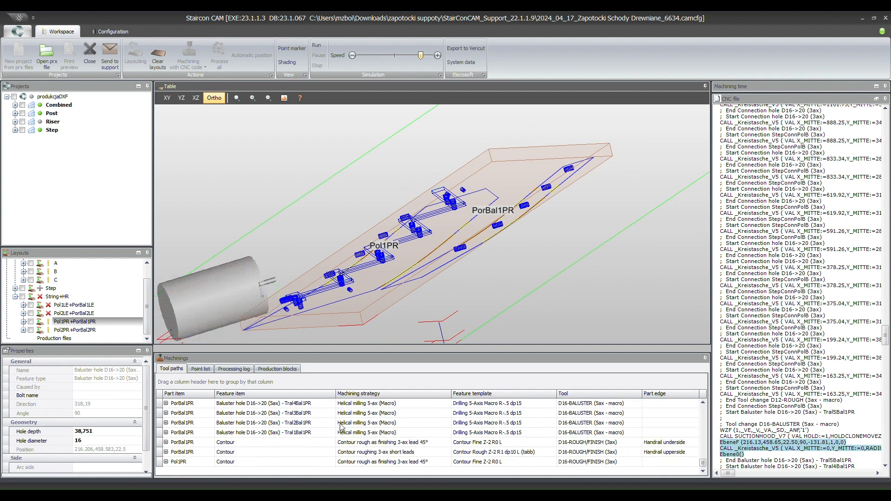
{"action": "left_click", "coordinate": [339, 444]}
{"action": "middle_click_drag", "start_coordinate": [557, 272], "coordinate": [276, 195]}
{"action": "left_click", "coordinate": [270, 435]}
{"action": "left_click", "coordinate": [318, 46]}
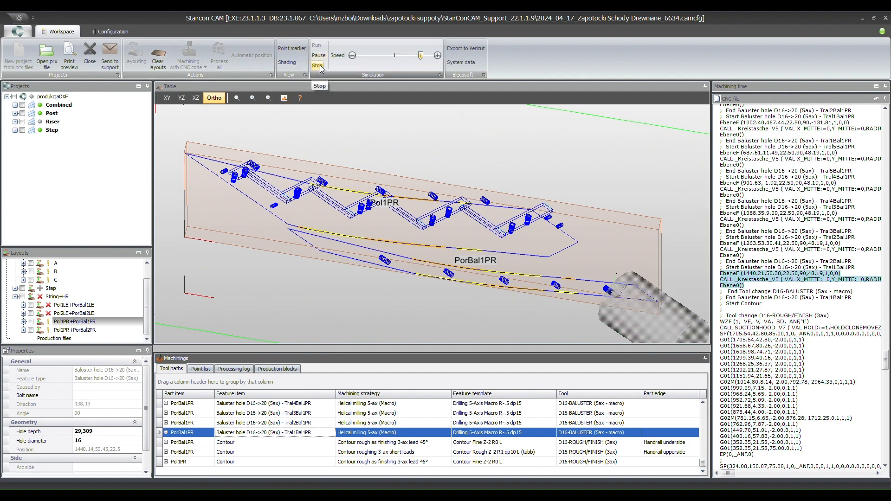
{"action": "left_click", "coordinate": [318, 67]}
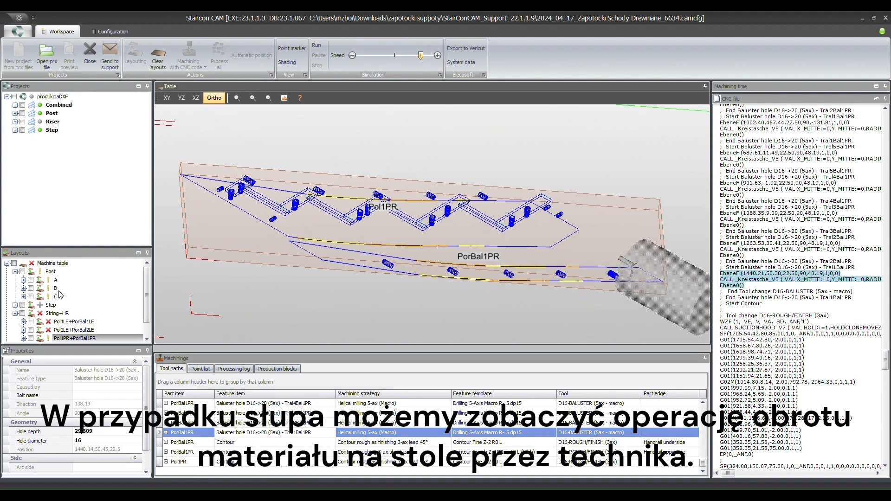
Step: Simulate the whole machining of post A and watch the material rotation in 3D
{"action": "left_click", "coordinate": [60, 280]}
{"action": "left_click", "coordinate": [317, 45]}
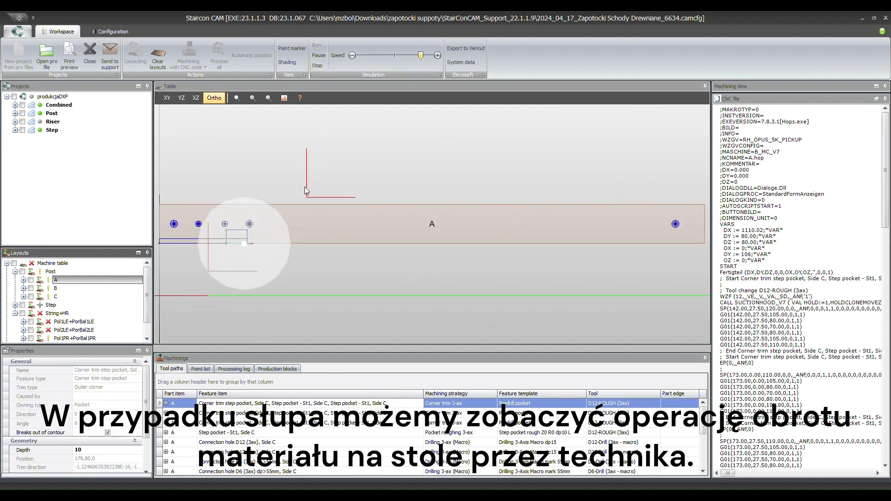
{"action": "scroll", "coordinate": [271, 228], "scroll_direction": "down", "scroll_amount": 4}
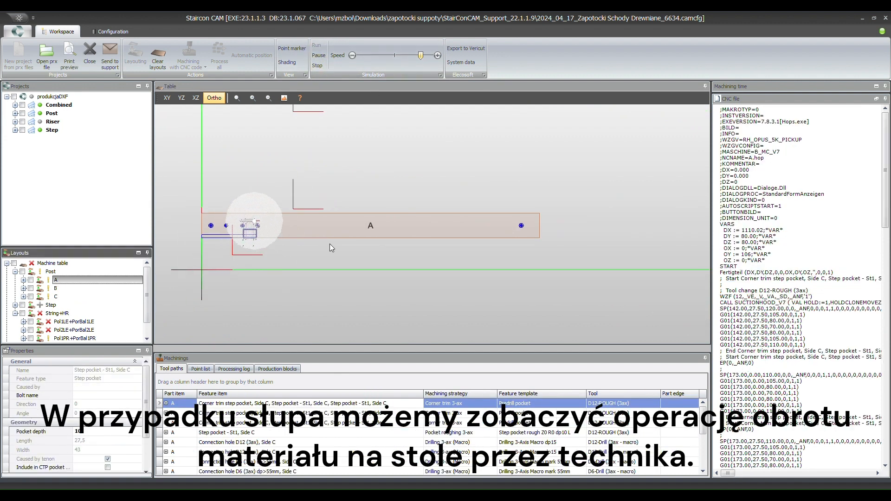
{"action": "left_click_drag", "start_coordinate": [330, 245], "coordinate": [355, 211]}
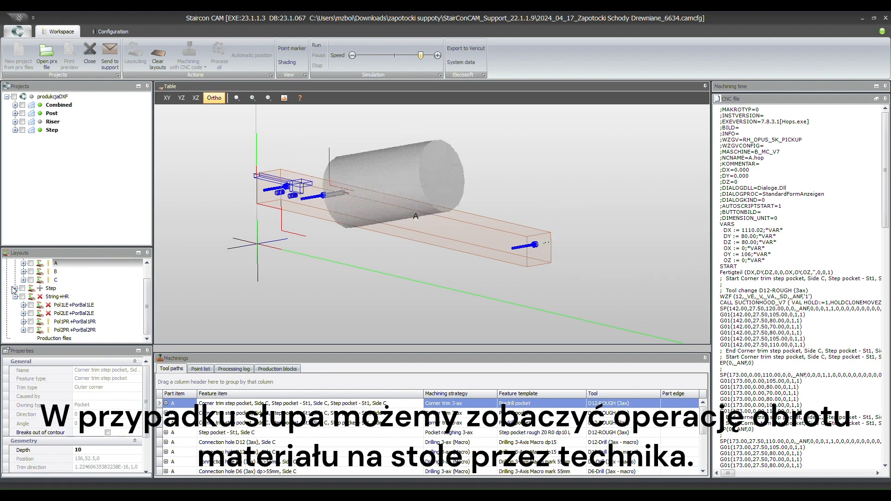
Step: Collapse the String+HR layouts, select the layout of post C and read through its CNC code
{"action": "left_click", "coordinate": [12, 287]}
{"action": "left_click", "coordinate": [15, 297]}
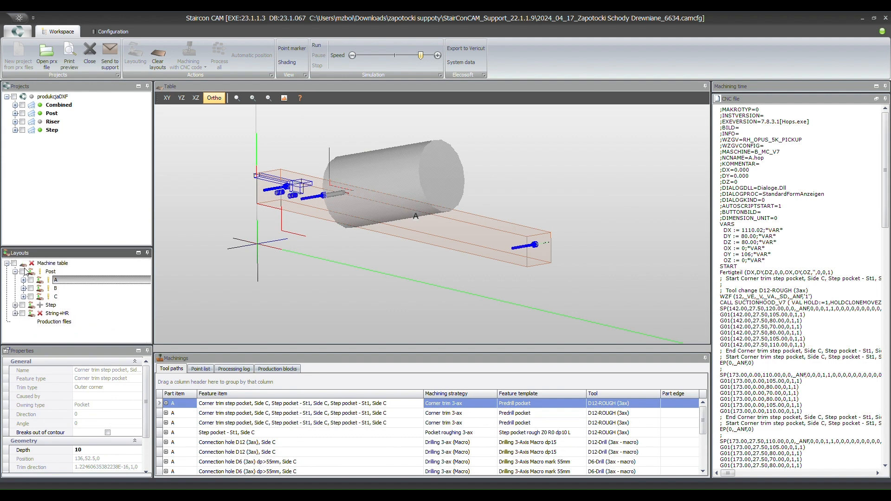
{"action": "left_click", "coordinate": [42, 288]}
{"action": "left_click", "coordinate": [66, 298]}
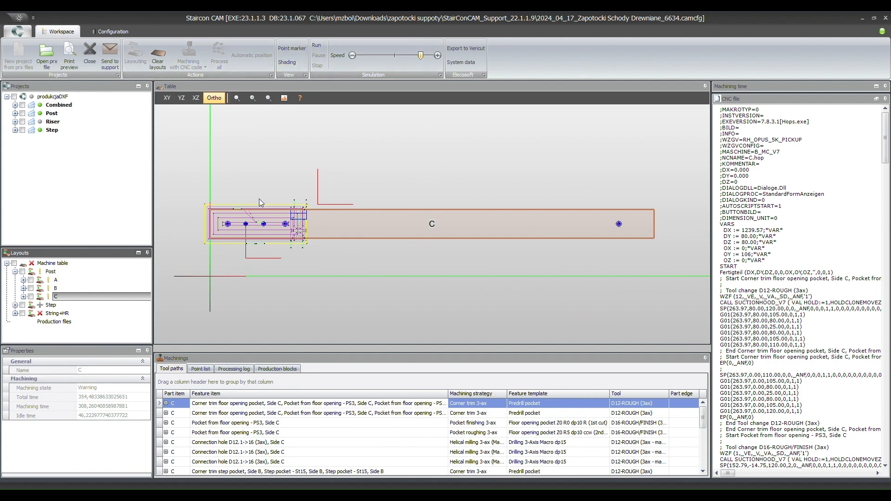
{"action": "scroll", "coordinate": [786, 267], "scroll_direction": "down", "scroll_amount": 18}
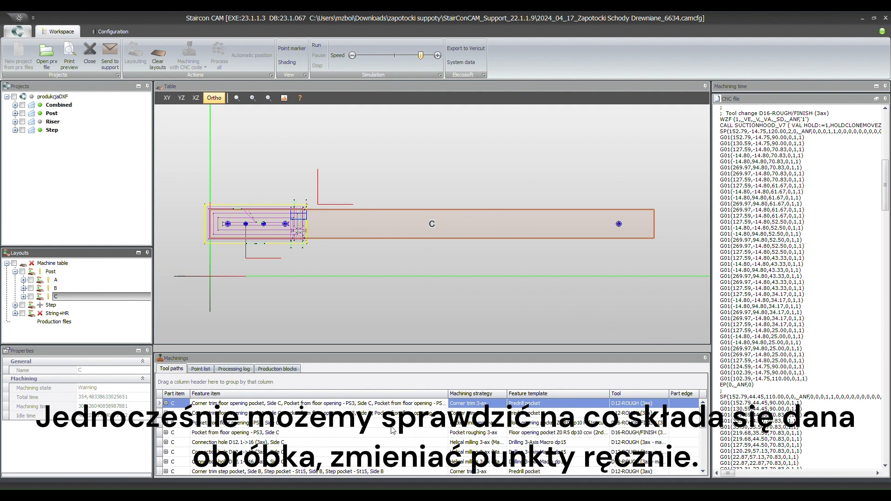
Step: Check the point list and the processing log of post C
{"action": "left_click", "coordinate": [201, 369]}
{"action": "left_click", "coordinate": [234, 369]}
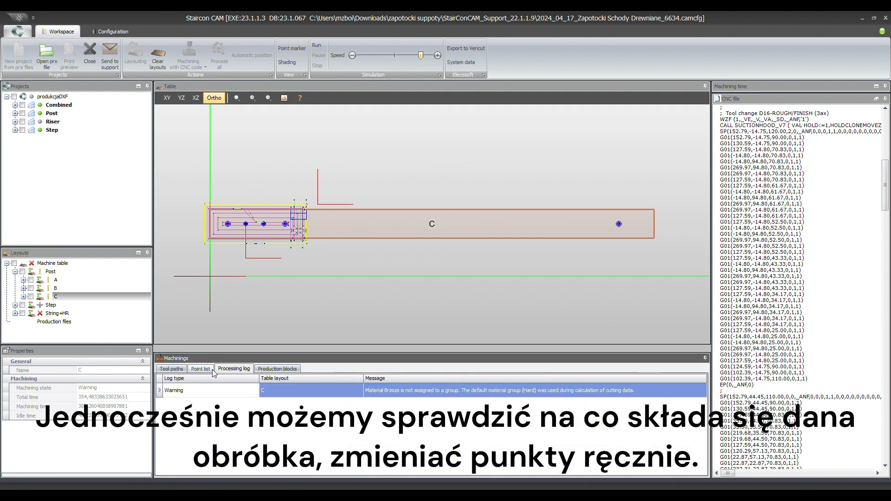
{"action": "left_click", "coordinate": [212, 371]}
{"action": "left_click", "coordinate": [185, 369]}
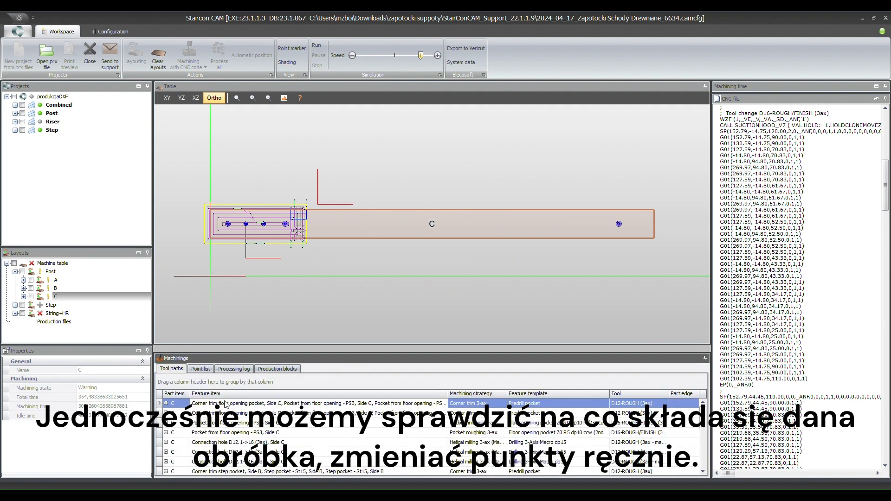
Step: Expand post C's first corner trim floor opening pocket operation and inspect its point list
{"action": "left_click", "coordinate": [218, 403]}
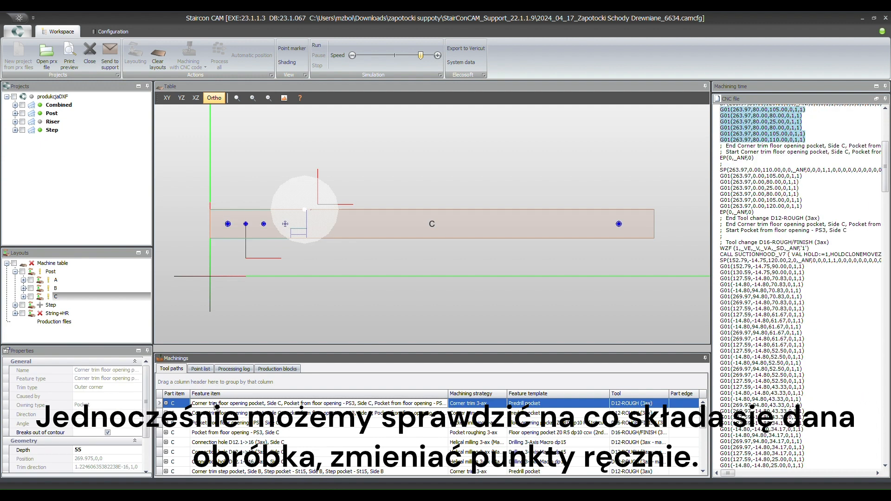
{"action": "left_click", "coordinate": [166, 403]}
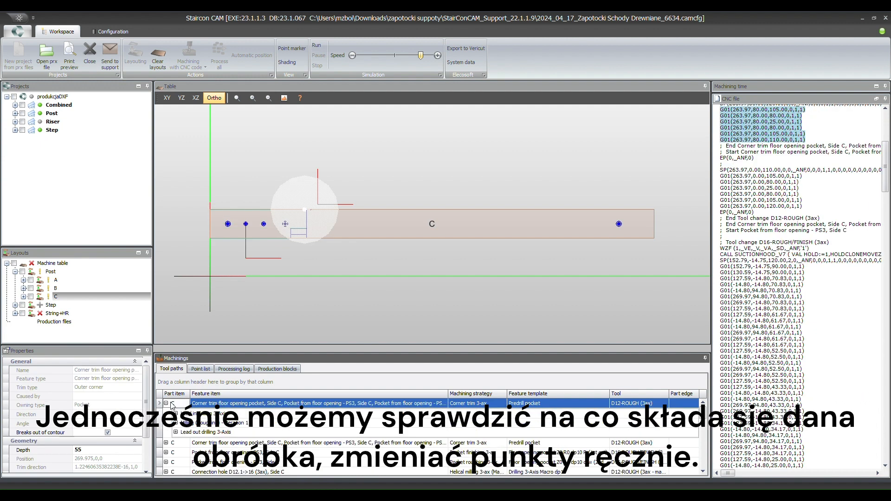
{"action": "left_click", "coordinate": [203, 370]}
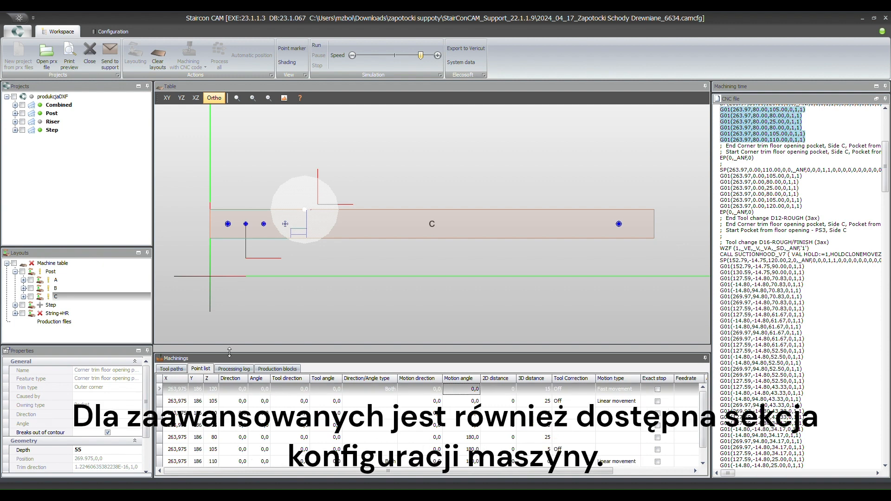
Step: Inspect post C's production blocks and recheck its processing log, ending on the tool paths
{"action": "left_click", "coordinate": [271, 369]}
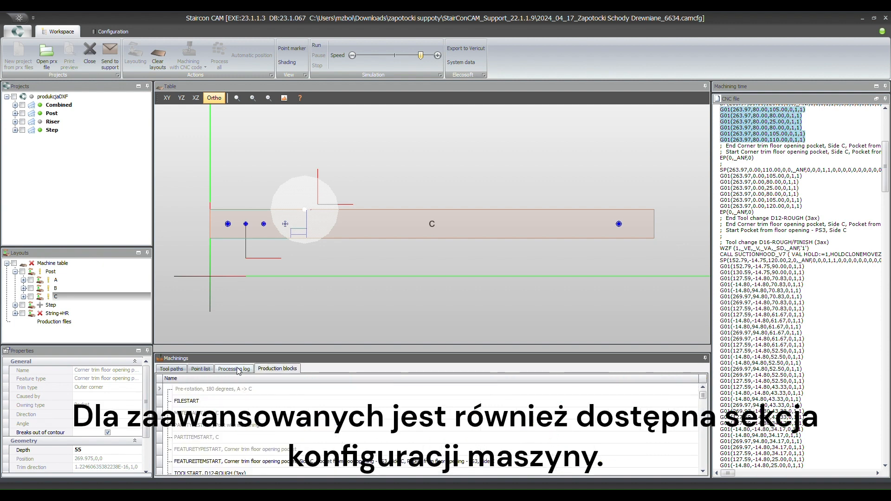
{"action": "left_click", "coordinate": [238, 370]}
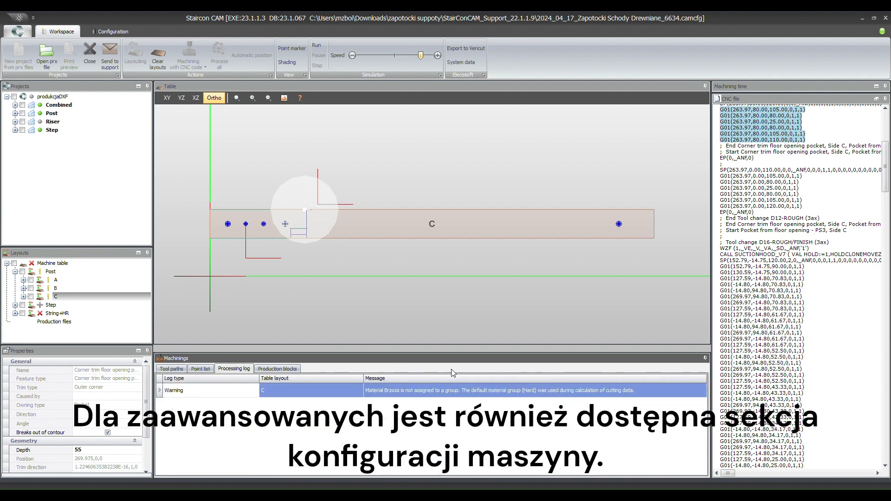
{"action": "left_click", "coordinate": [171, 369]}
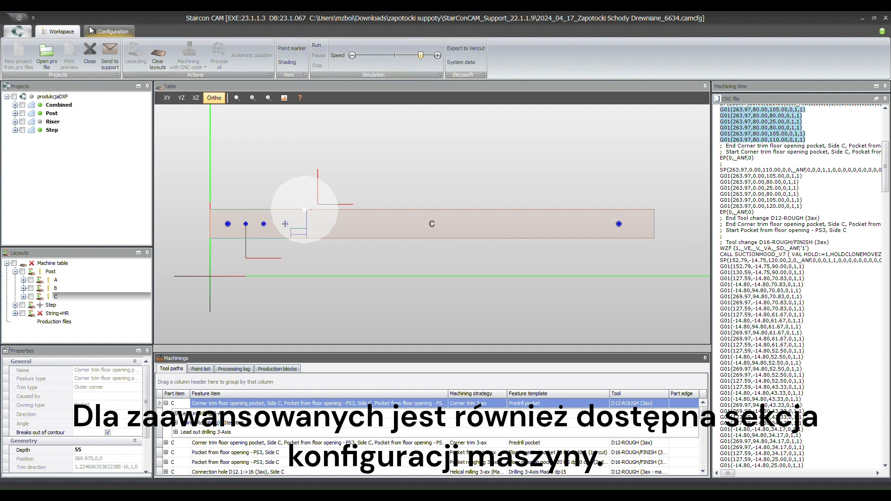
Step: Look over the Reichenbacher OPUS 5K machine configuration and return to the workspace
{"action": "left_click", "coordinate": [112, 31]}
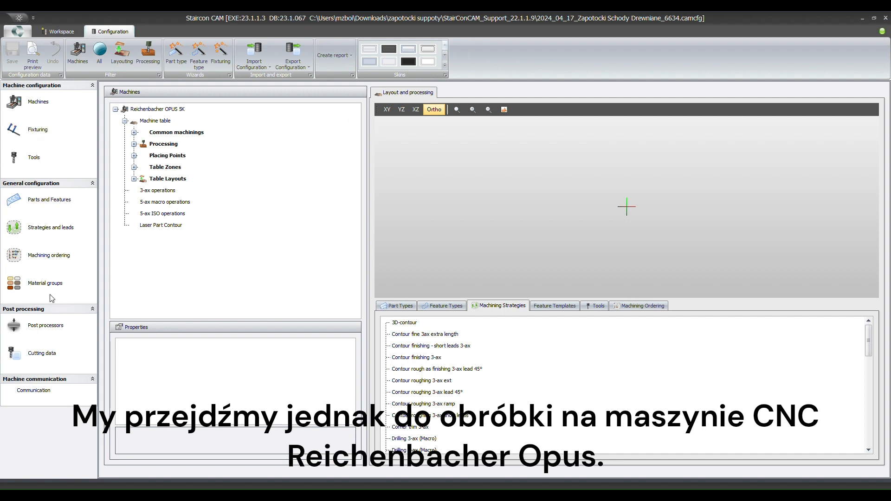
{"action": "left_click", "coordinate": [63, 31]}
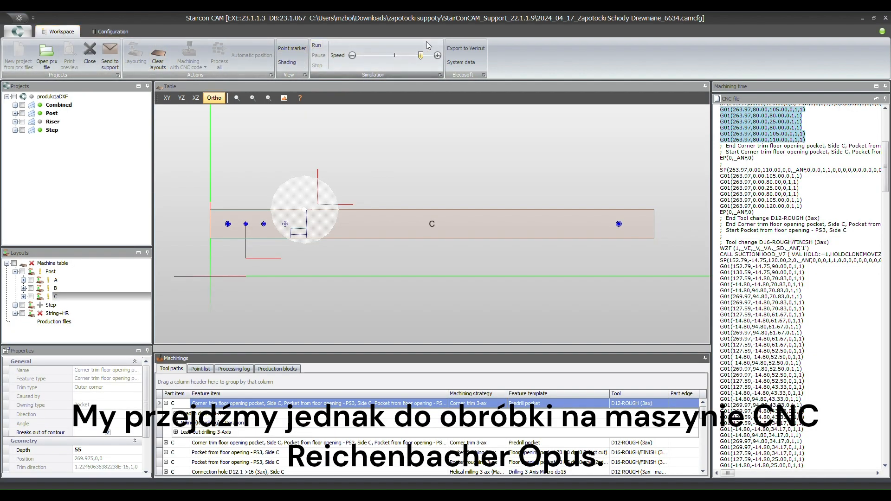